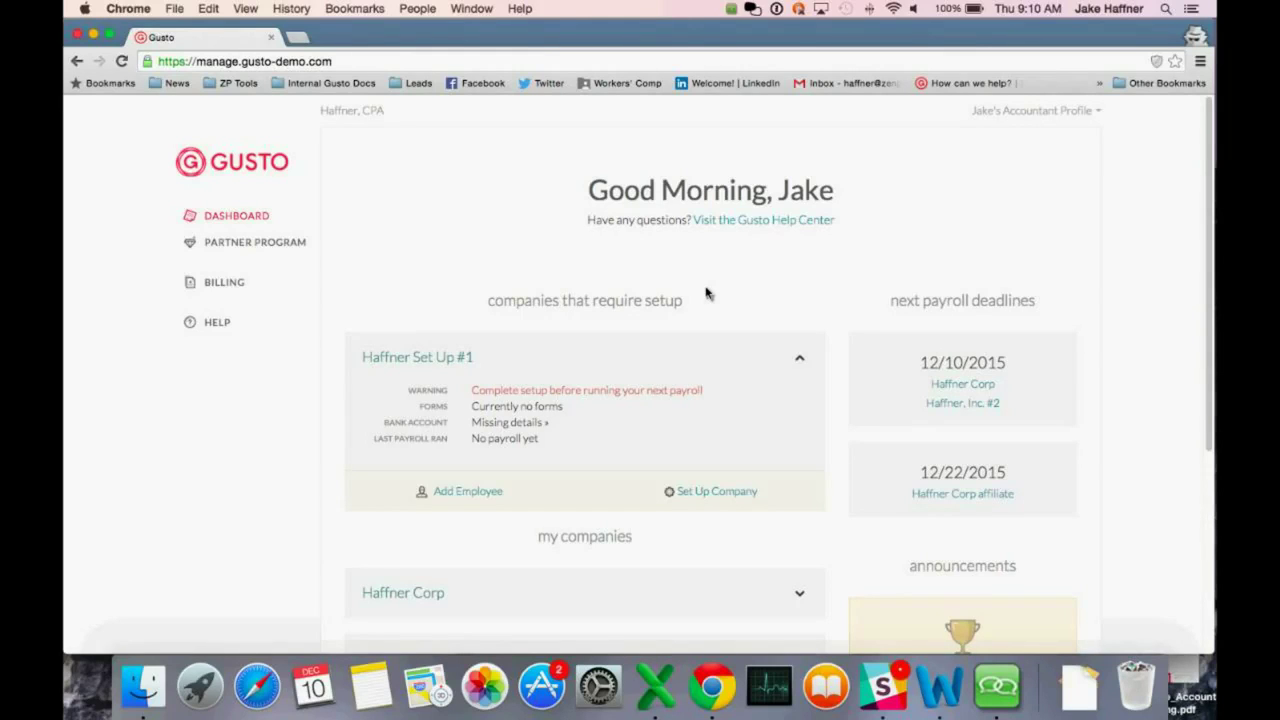
# Step: Look over the companies on the accountant dashboard and open the Haffner Corp company account
pyautogui.scroll(-2, 706, 292)
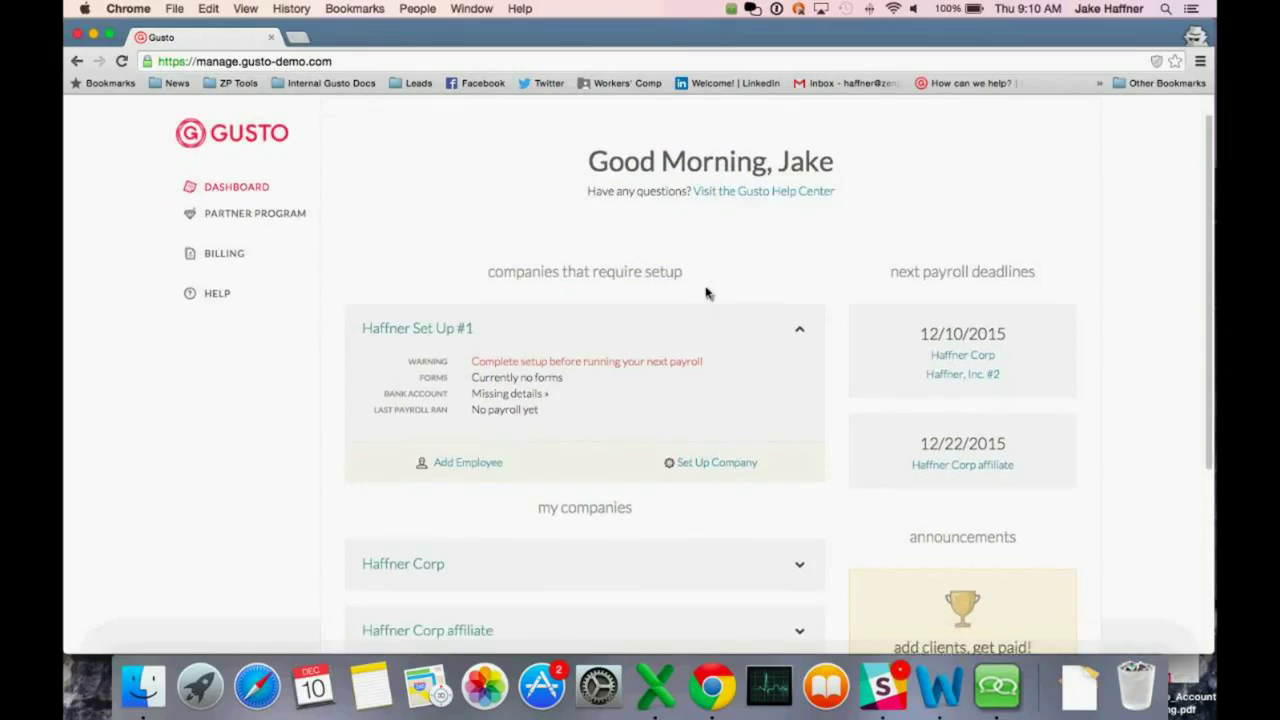
pyautogui.scroll(-2, 706, 292)
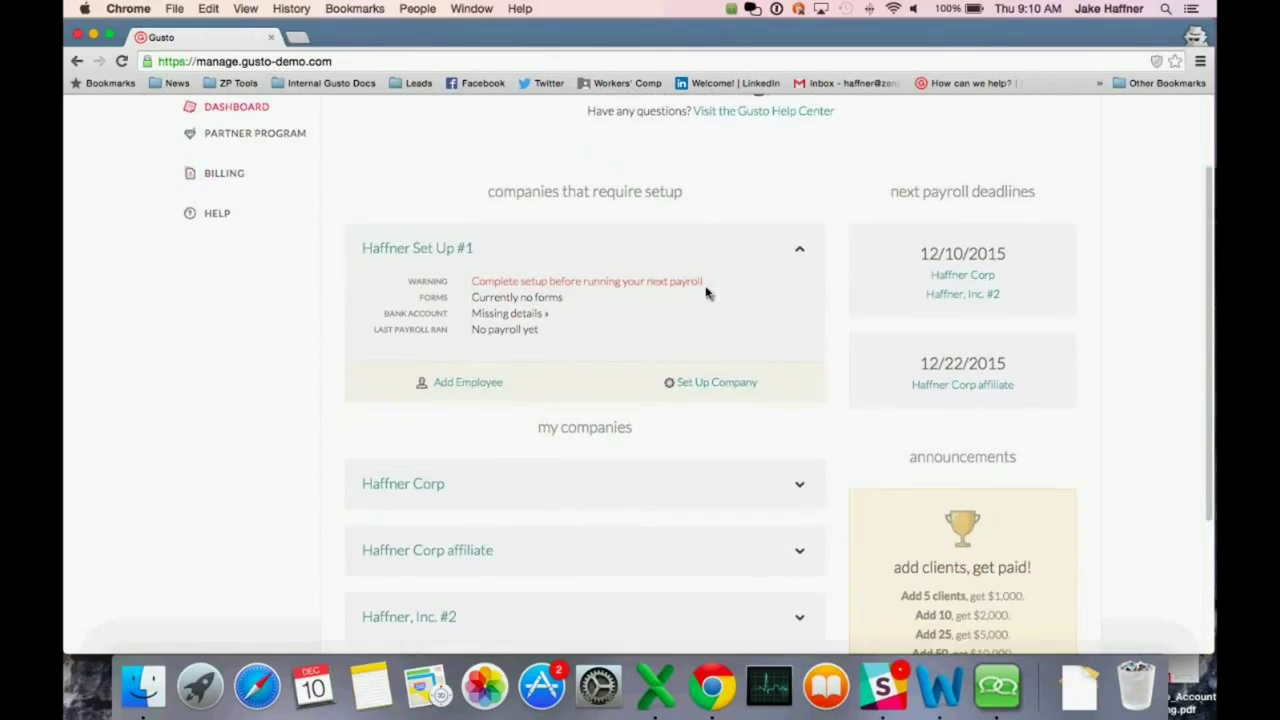
pyautogui.scroll(-3, 604, 273)
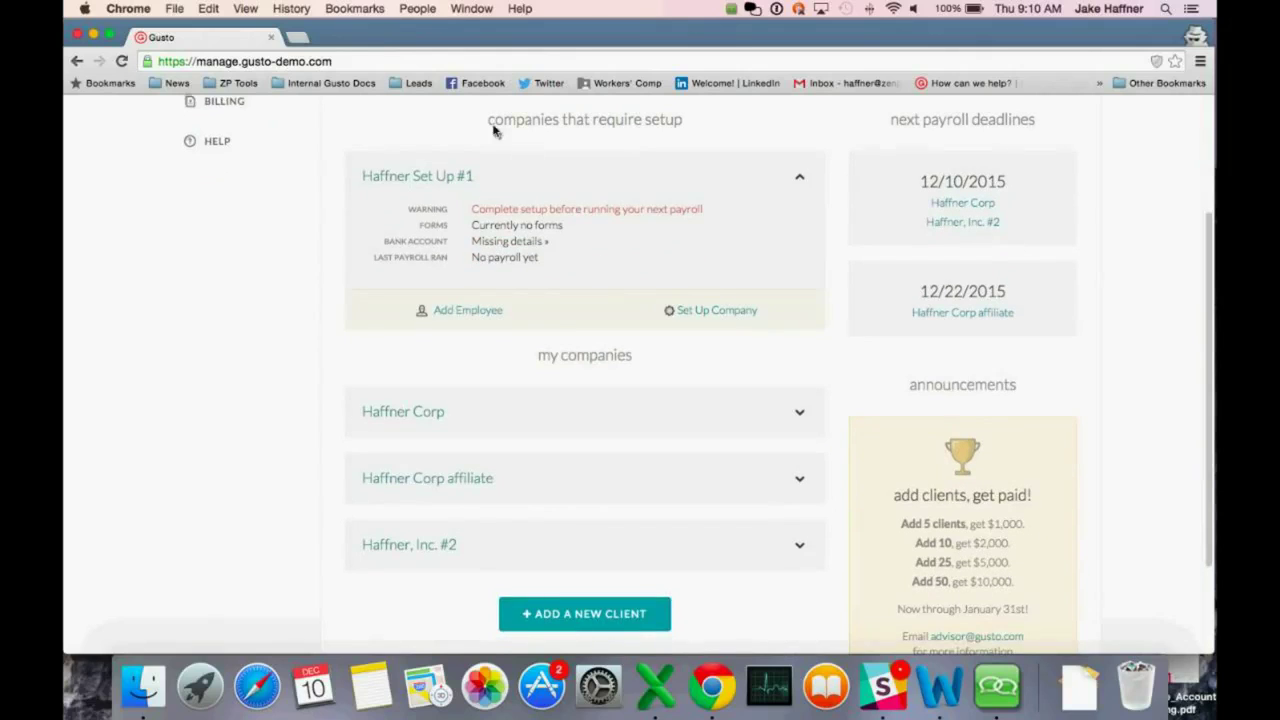
pyautogui.moveTo(495, 128); pyautogui.dragTo(520, 130)
pyautogui.click(600, 128)
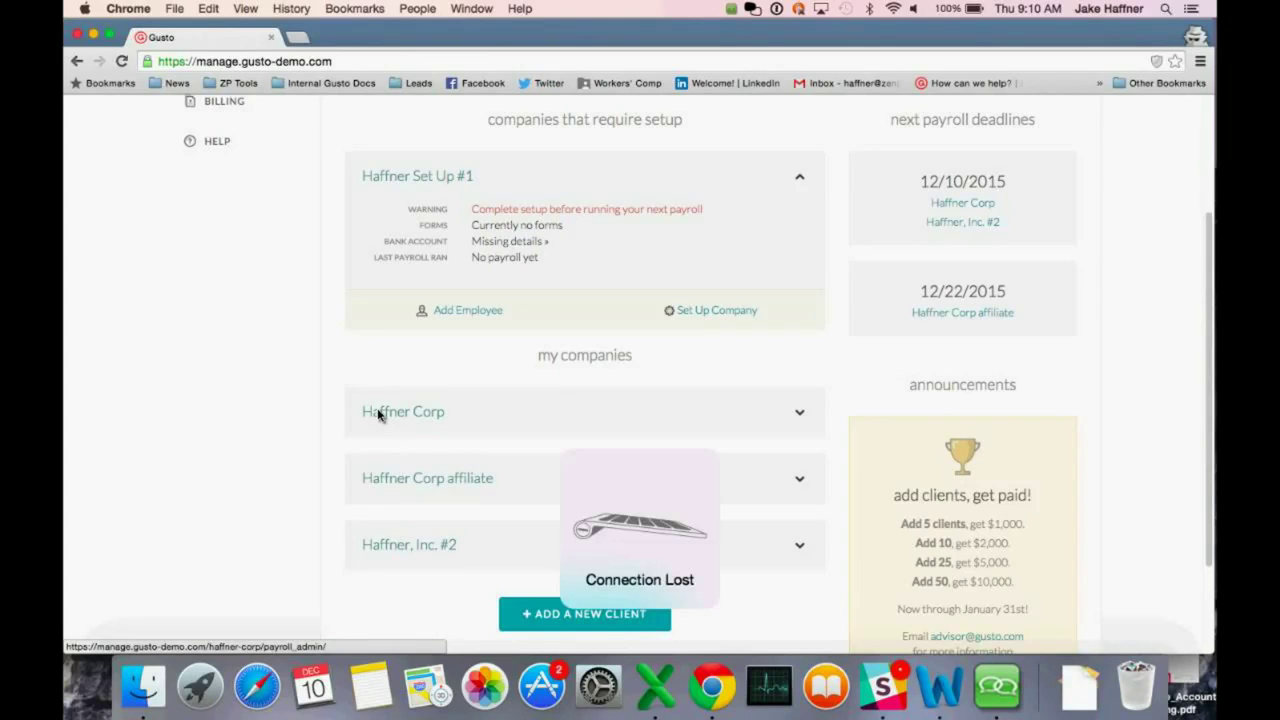
pyautogui.click(378, 414)
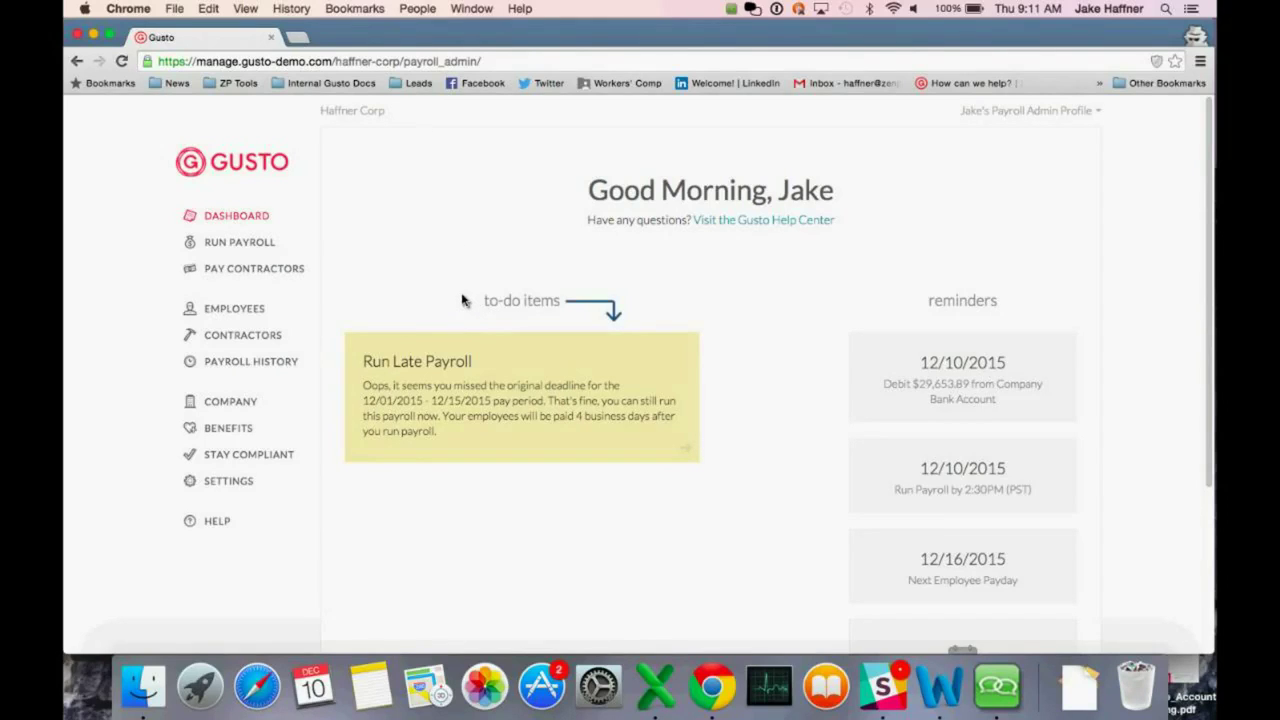
# Step: Start the late payroll for the 12/01/2015 - 12/15/2015 pay period from the company's to-do items
pyautogui.moveTo(486, 309); pyautogui.dragTo(556, 312)
pyautogui.click(556, 312)
pyautogui.click(446, 378)
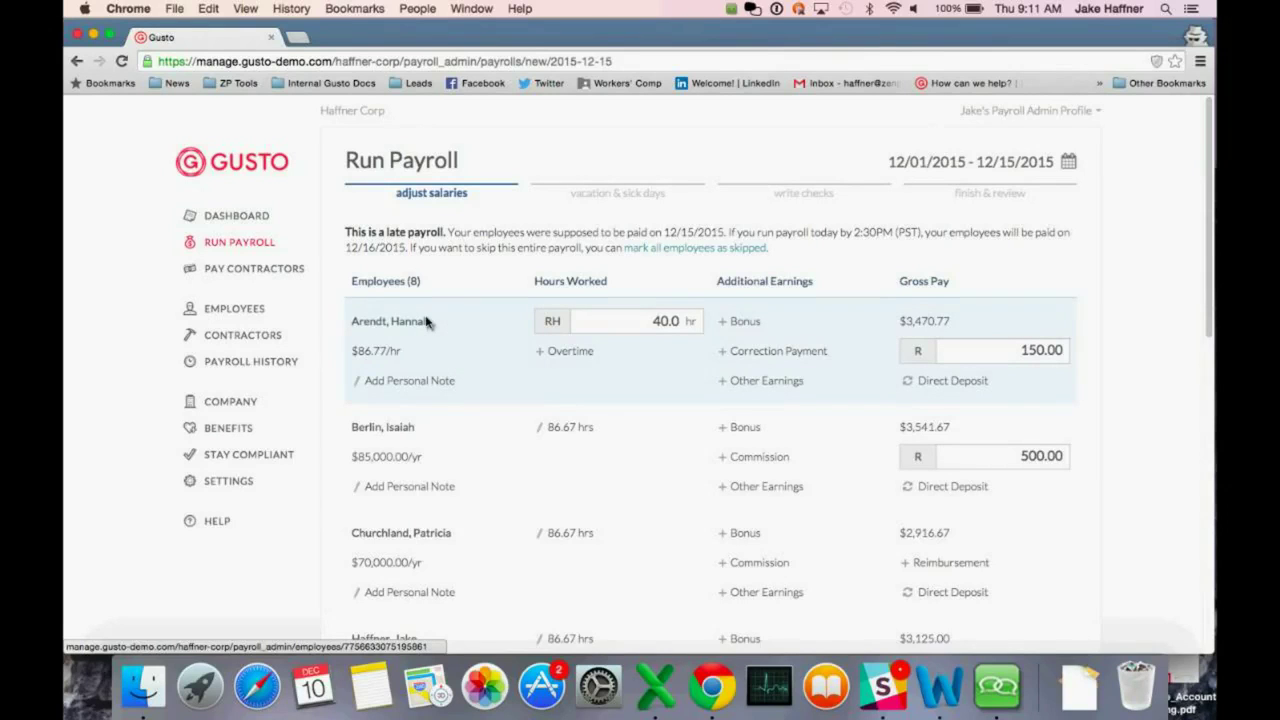
# Step: Set the regular hours worked of the $86.77/hr employee to 23
pyautogui.scroll(-2, 426, 321)
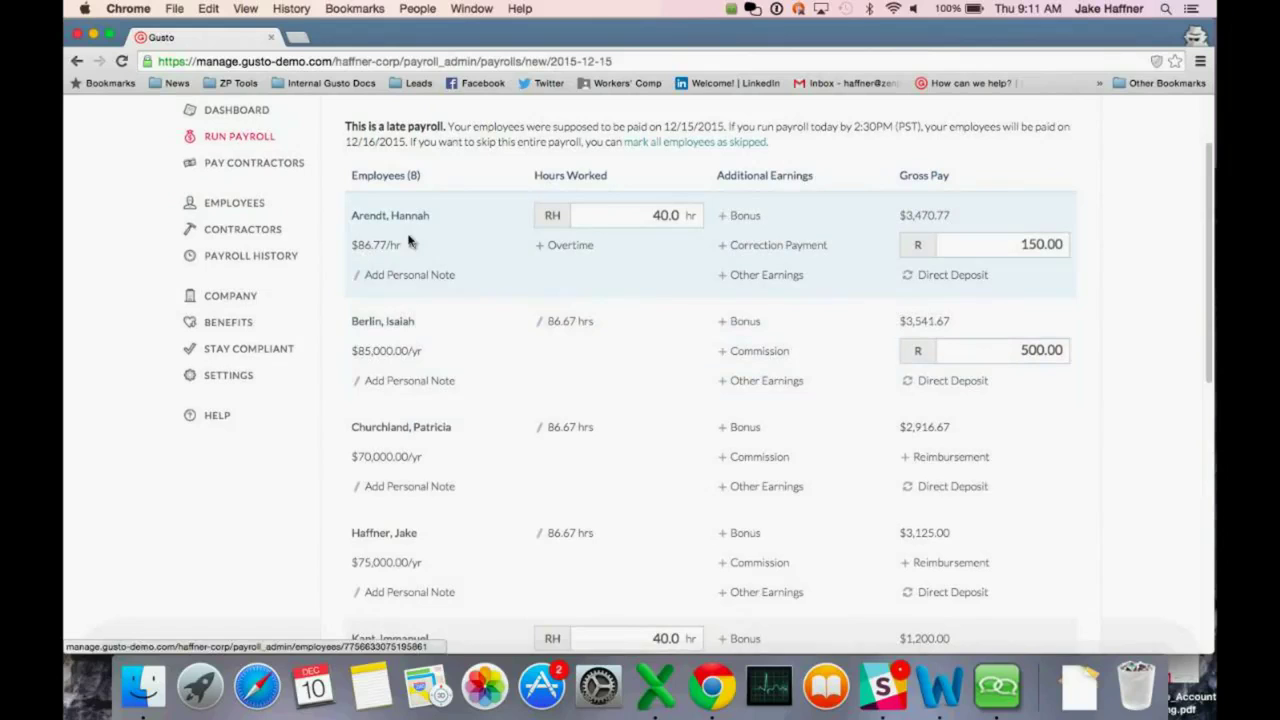
pyautogui.moveTo(407, 253); pyautogui.dragTo(359, 255)
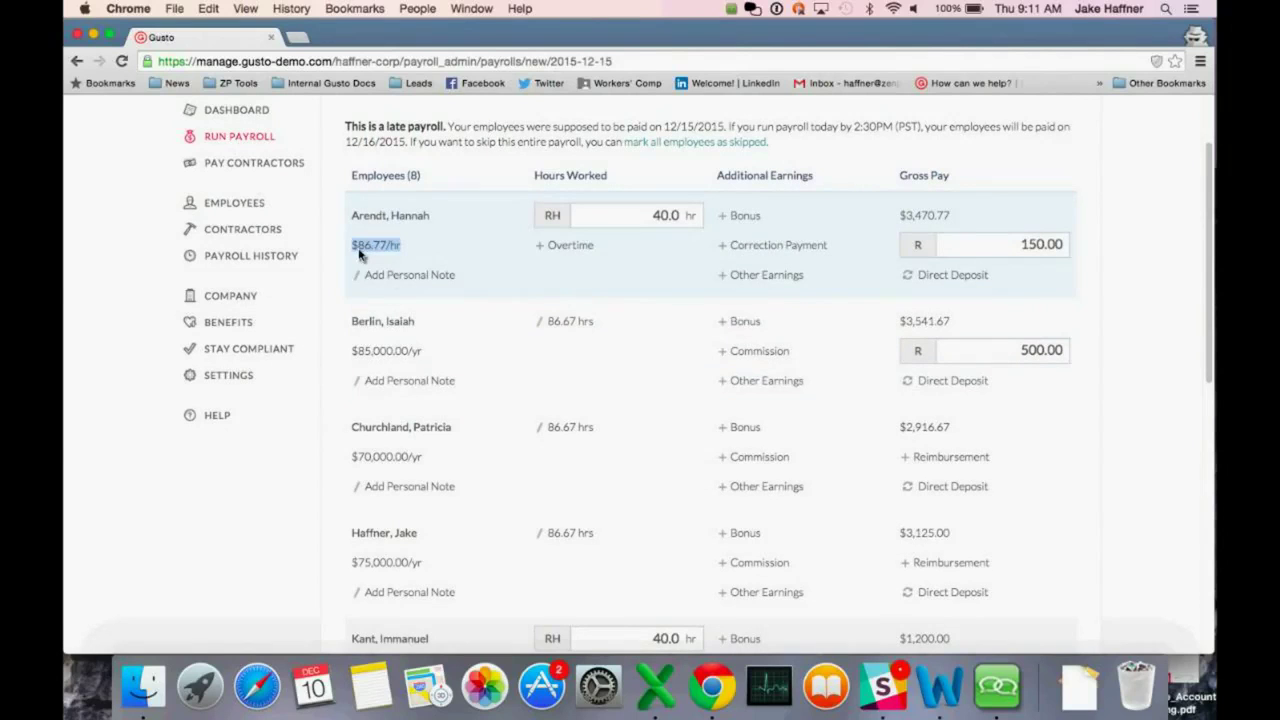
pyautogui.click(655, 222)
pyautogui.moveTo(664, 226); pyautogui.dragTo(680, 226)
pyautogui.write('23')
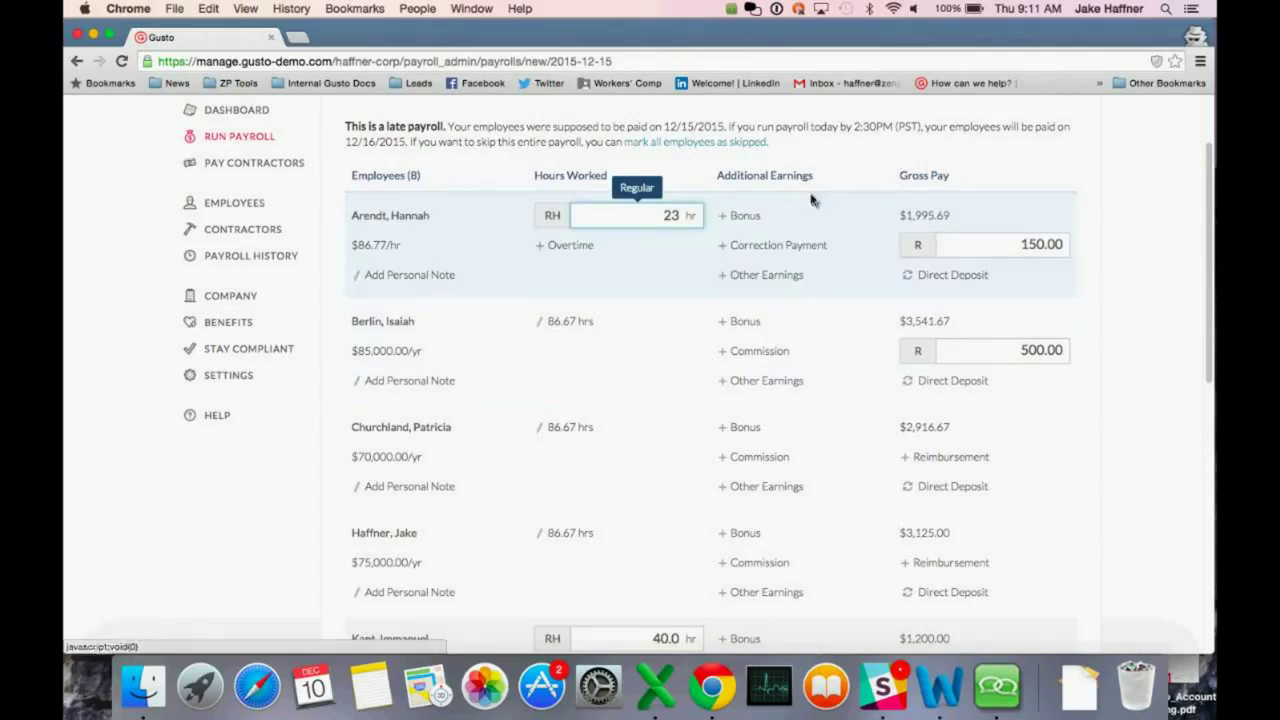
# Step: Add bonus and commission entries for the $85,000/yr employee, and view the other earnings options without saving any
pyautogui.click(745, 322)
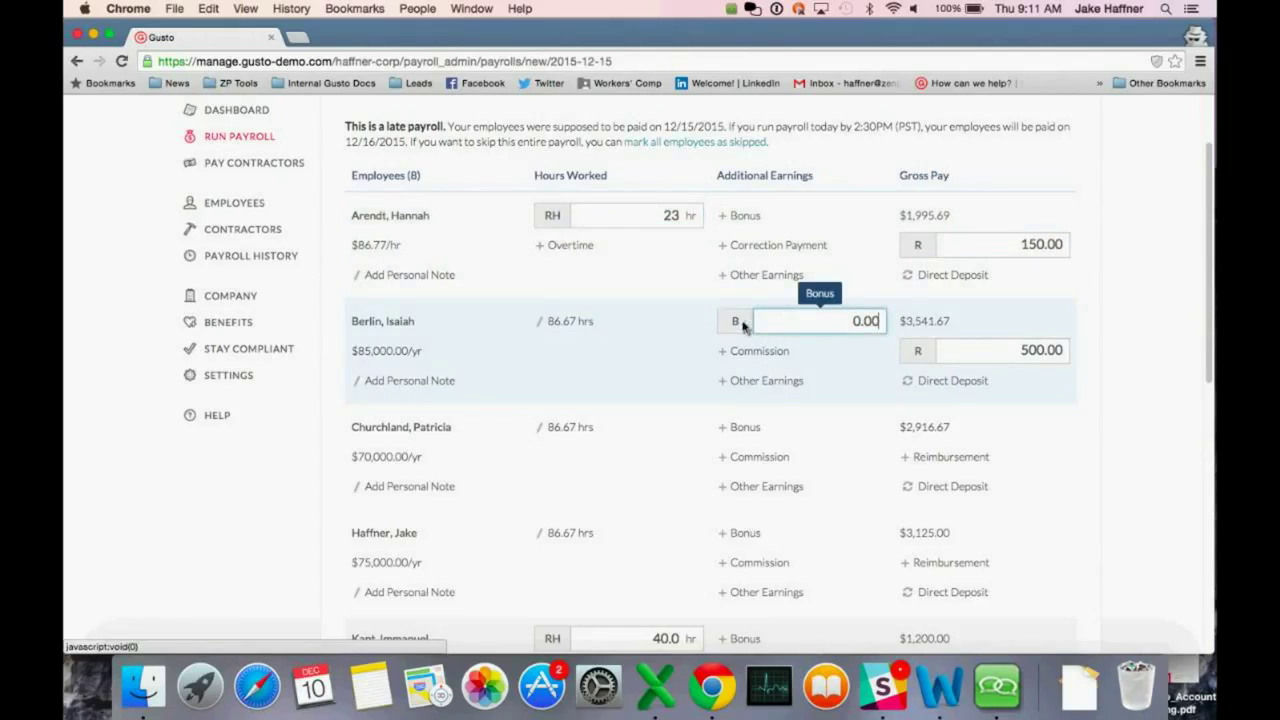
pyautogui.click(753, 351)
pyautogui.click(754, 380)
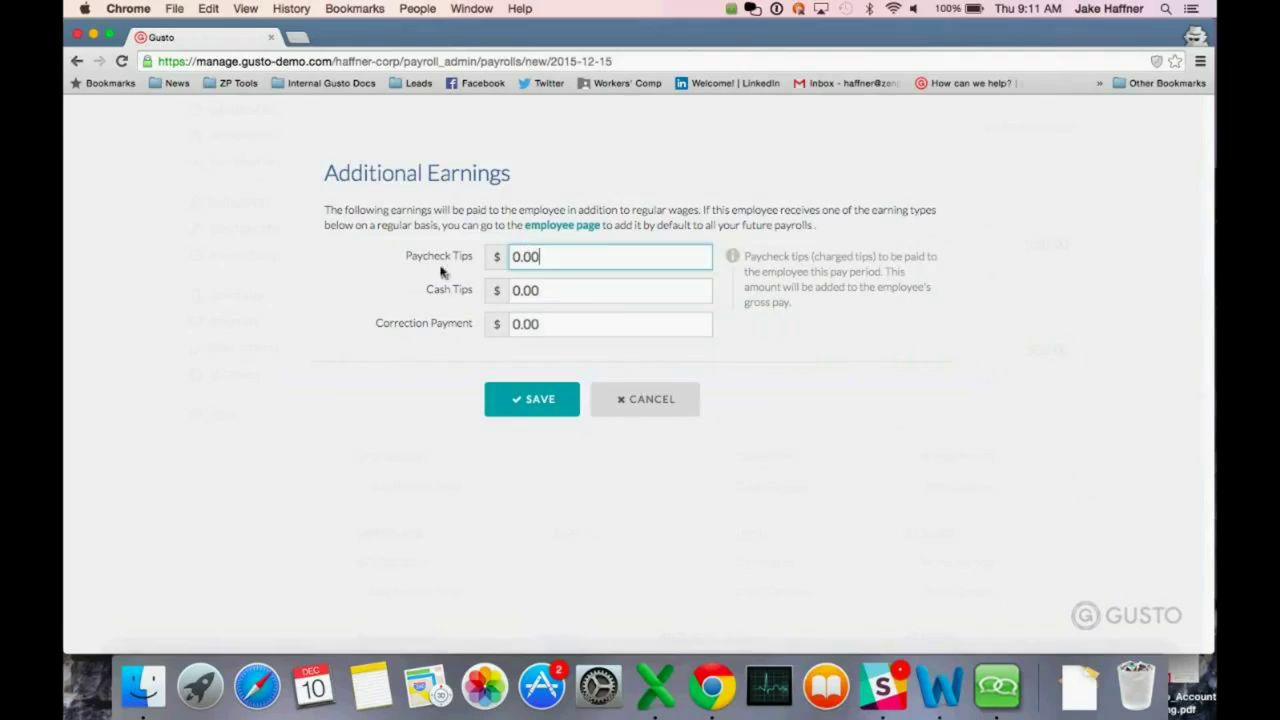
pyautogui.click(646, 403)
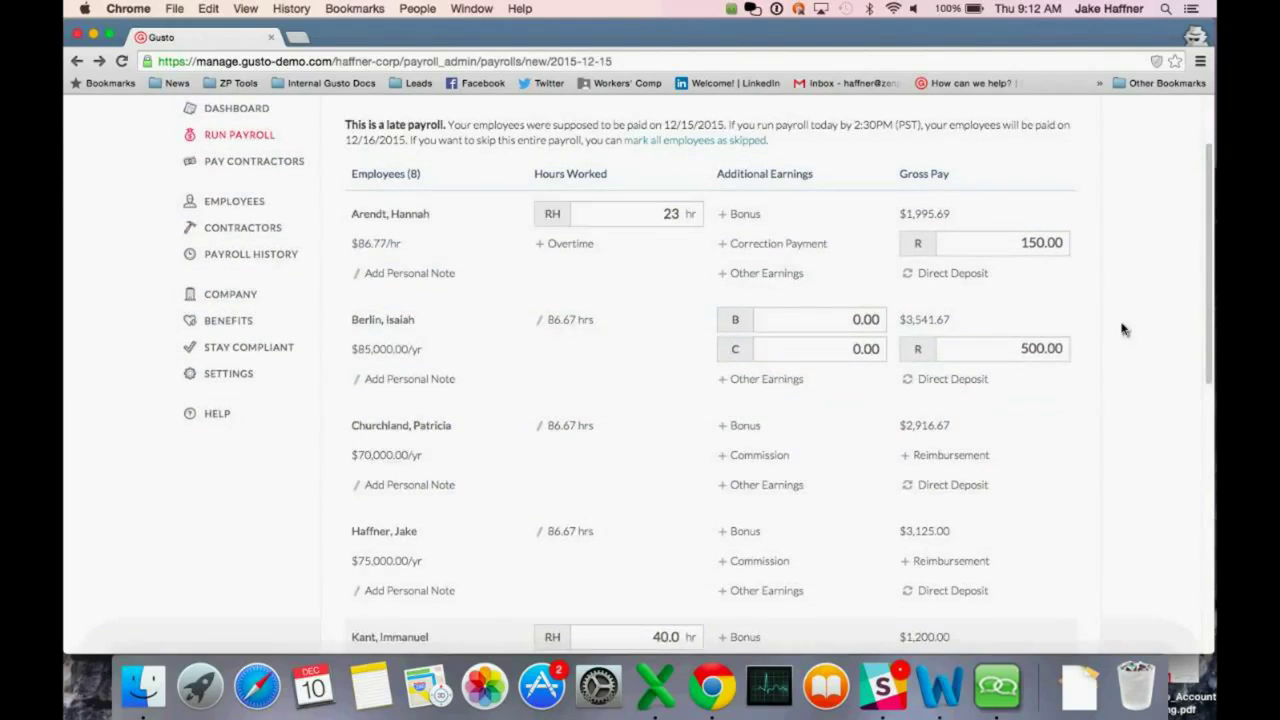
# Step: Switch the payment method of the $86.77/hr employee from direct deposit to check
pyautogui.scroll(-1, 1122, 330)
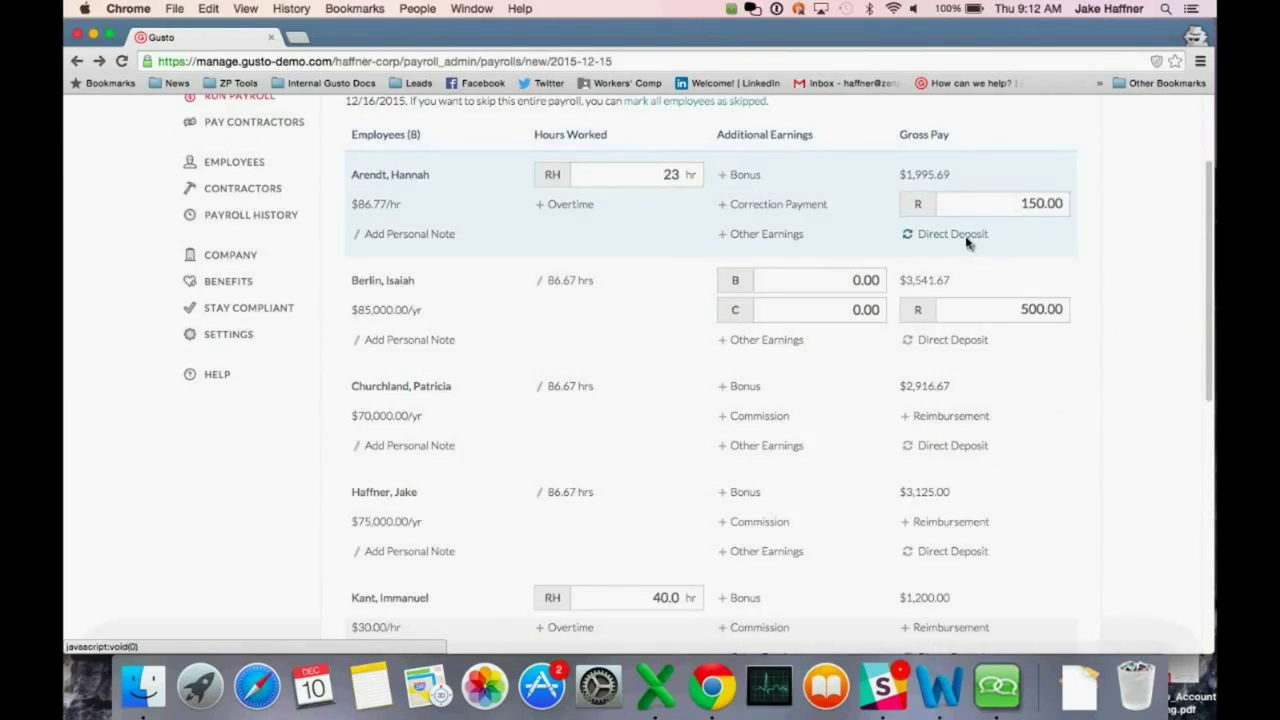
pyautogui.click(964, 238)
pyautogui.click(946, 238)
pyautogui.click(947, 241)
pyautogui.click(947, 241)
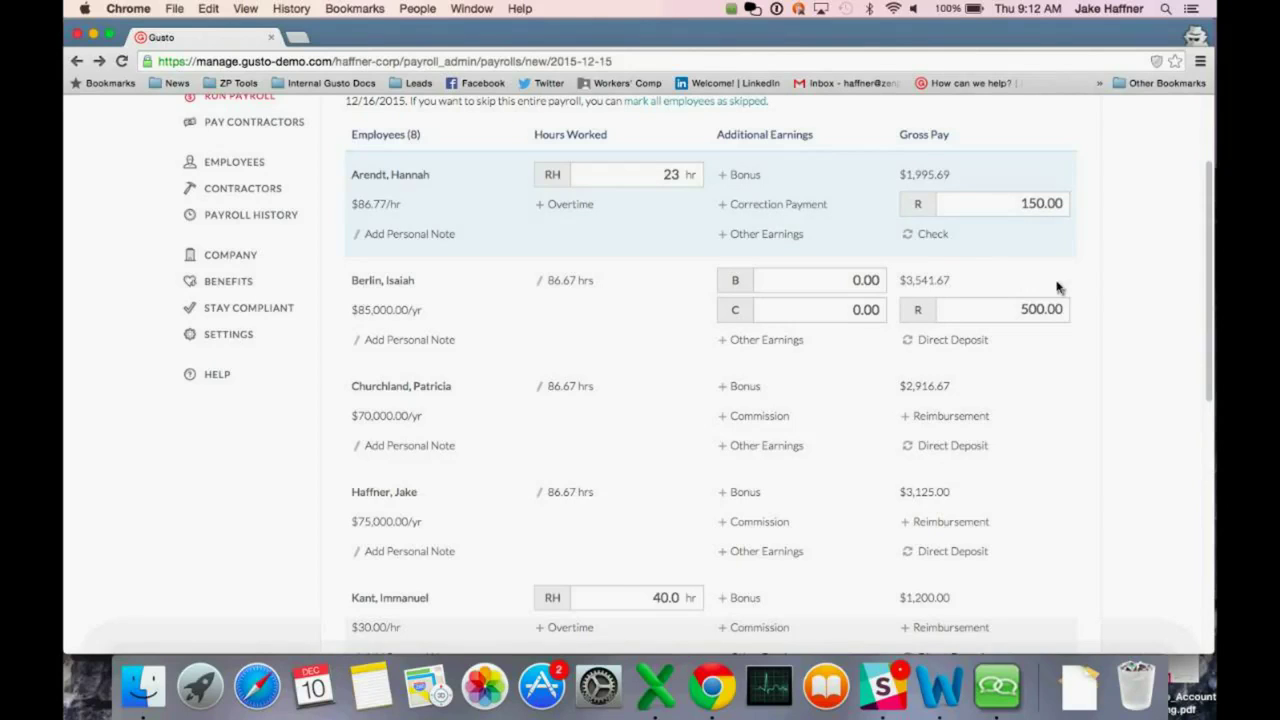
# Step: Save the salary adjustments for all employees and continue to the vacation and sick days stage
pyautogui.scroll(-10, 1089, 300)
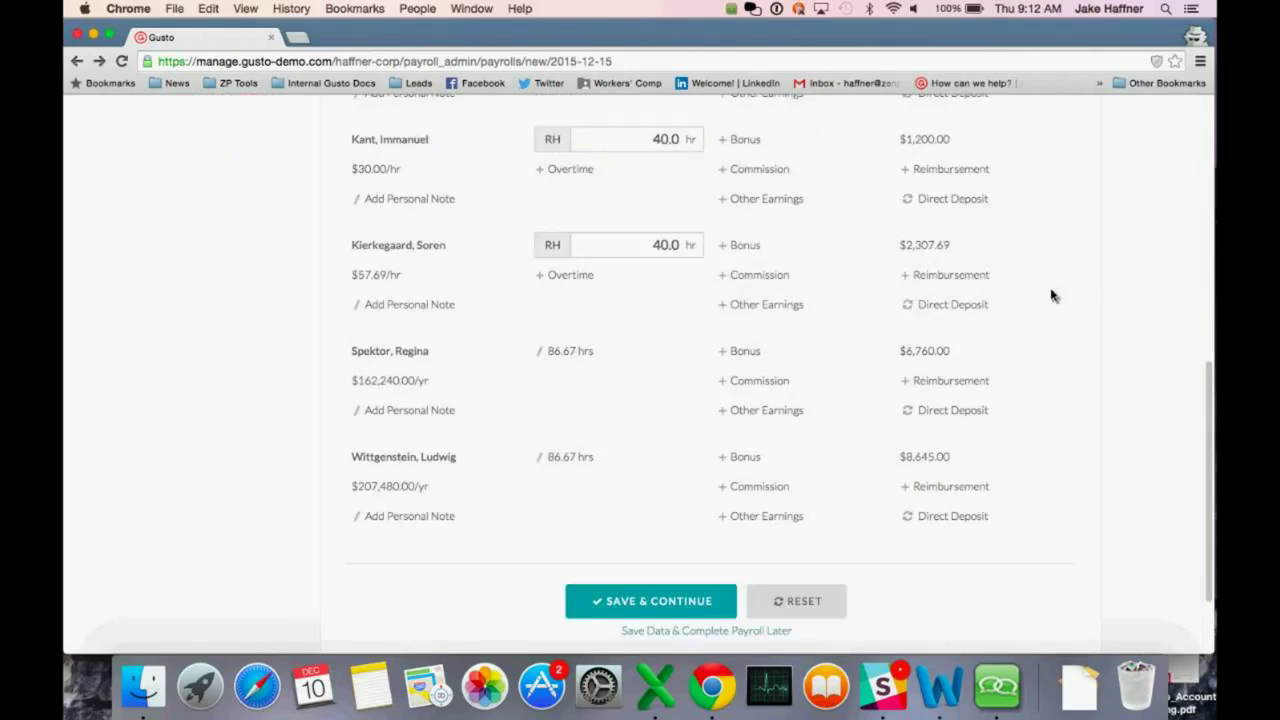
pyautogui.scroll(-2, 770, 300)
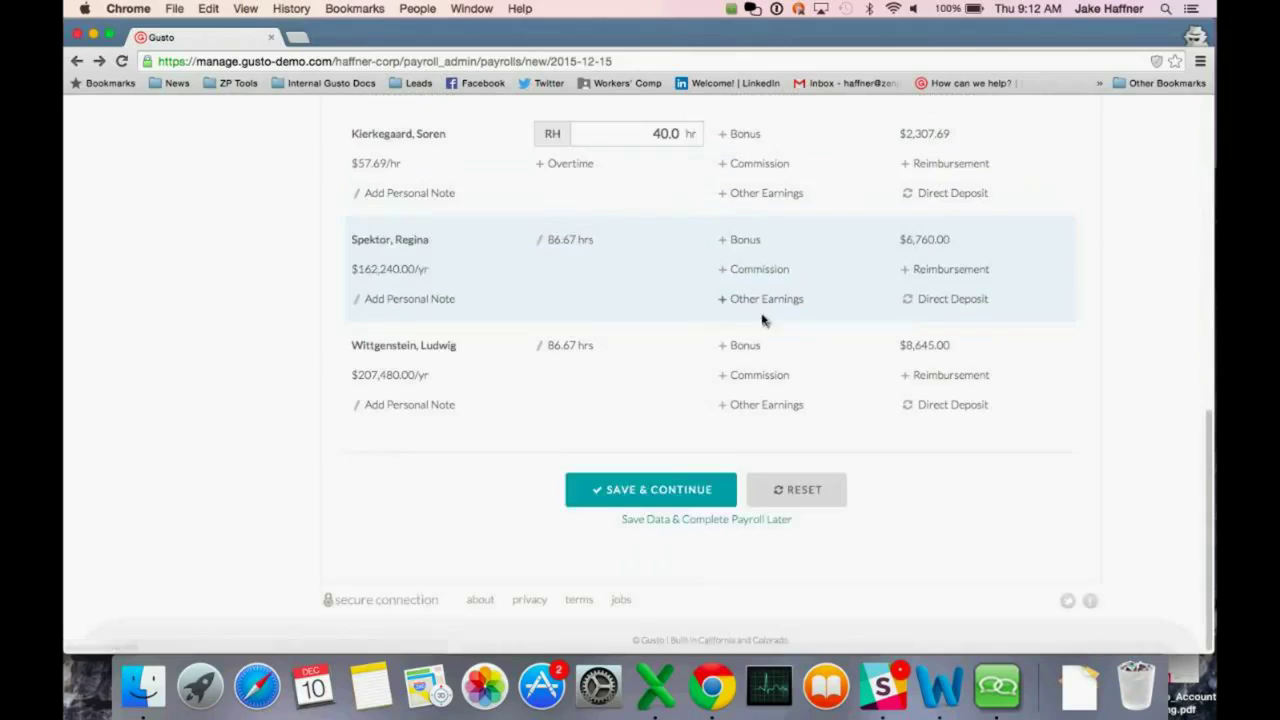
pyautogui.click(657, 490)
pyautogui.scroll(10, 655, 490)
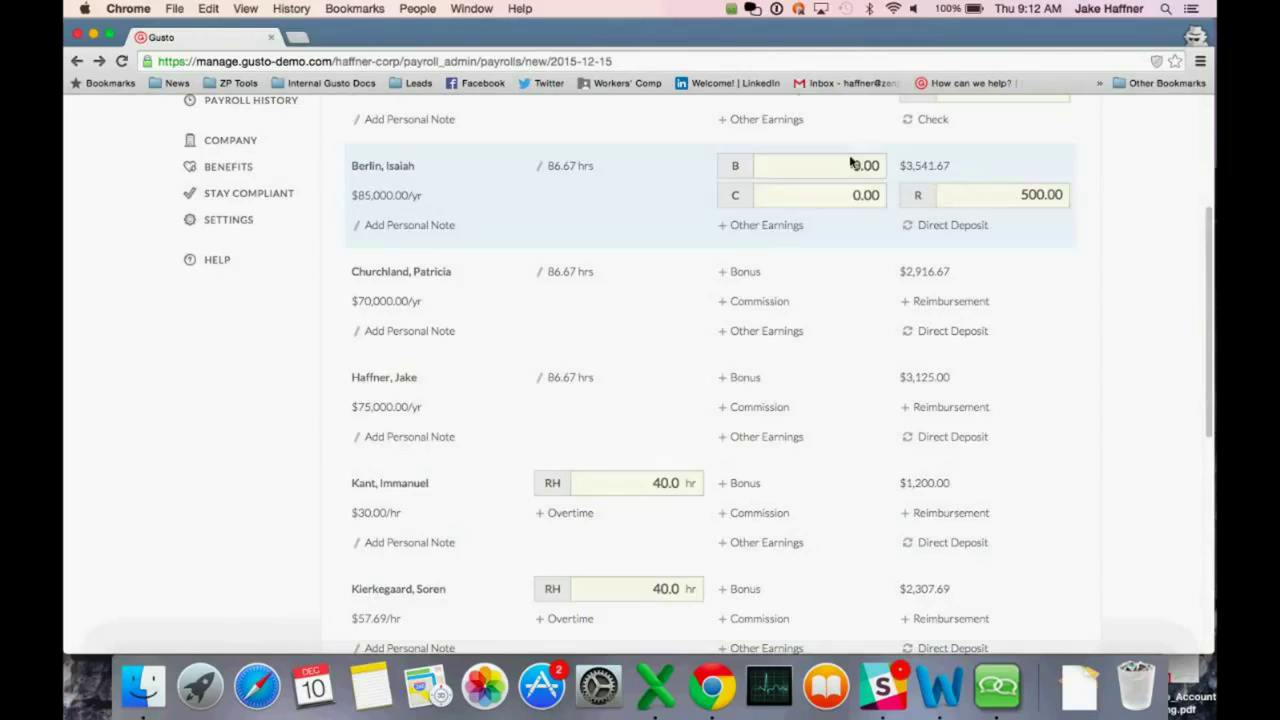
pyautogui.scroll(-10, 675, 465)
pyautogui.click(624, 550)
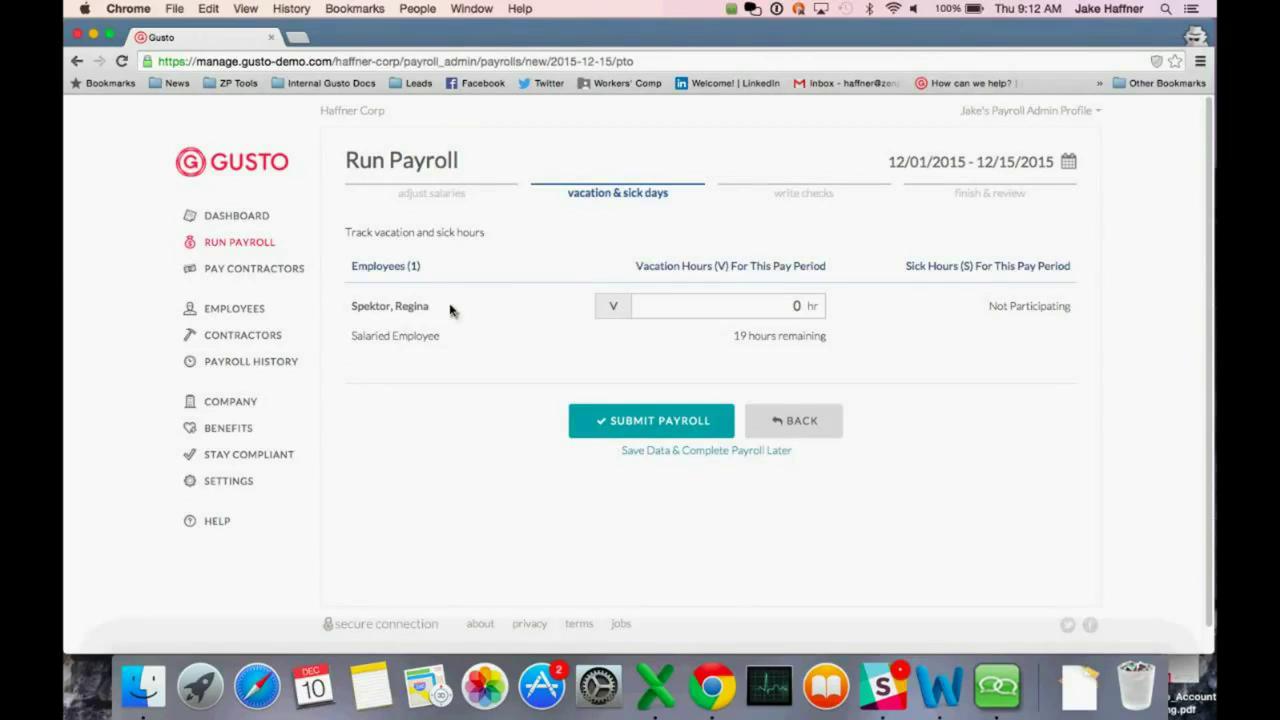
# Step: Record 1 vacation hour used by the salaried employee for this pay period
pyautogui.click(824, 310)
pyautogui.write('1')
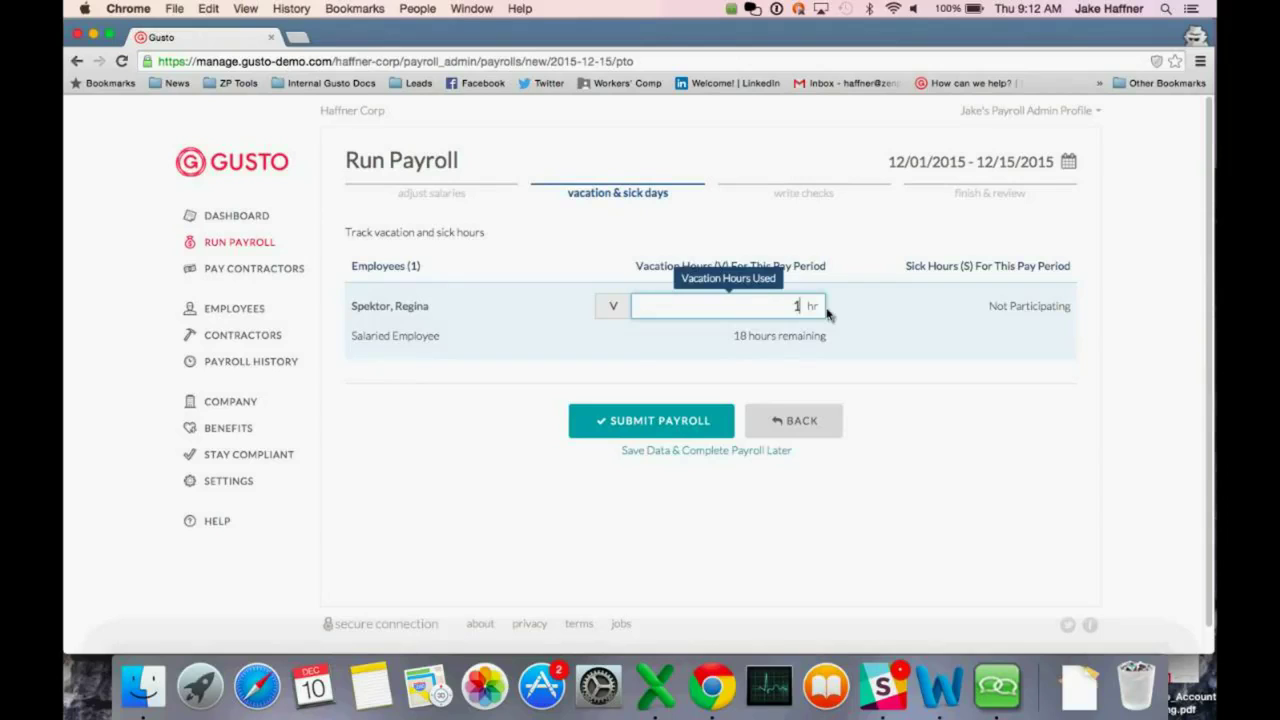
pyautogui.click(785, 253)
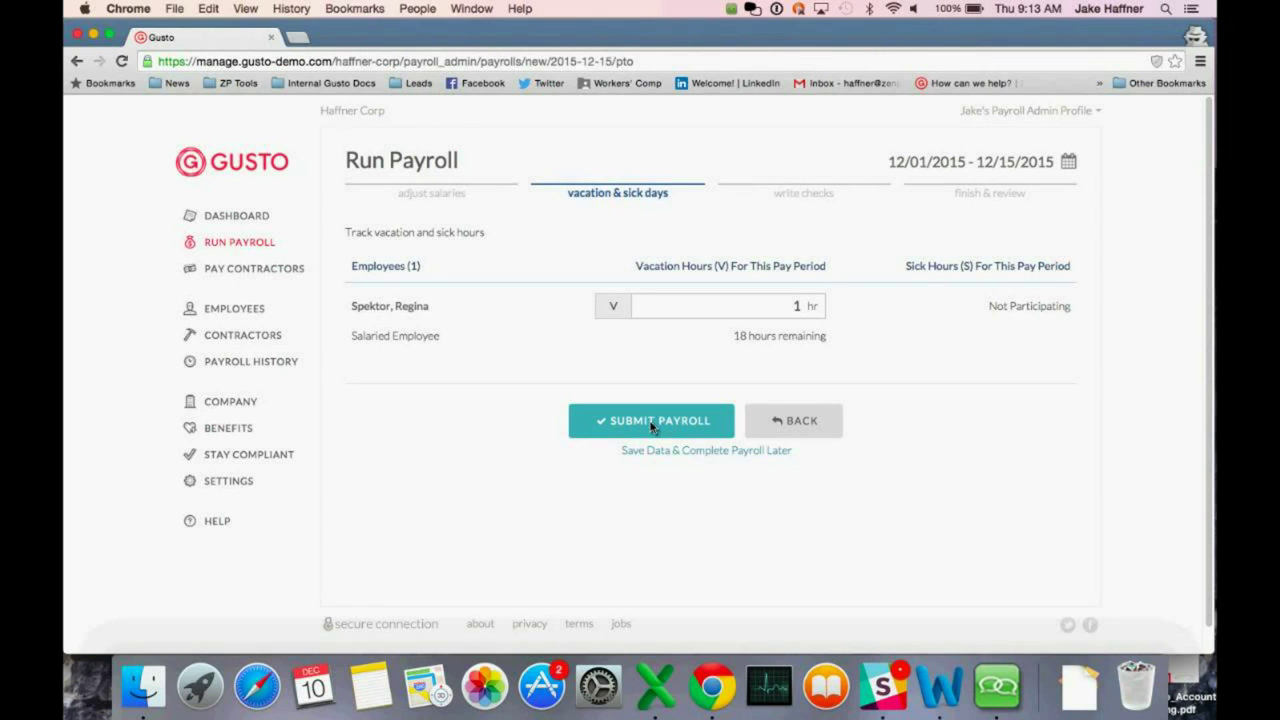
# Step: Submit the payroll and confirm that the employee checks have been written
pyautogui.click(651, 419)
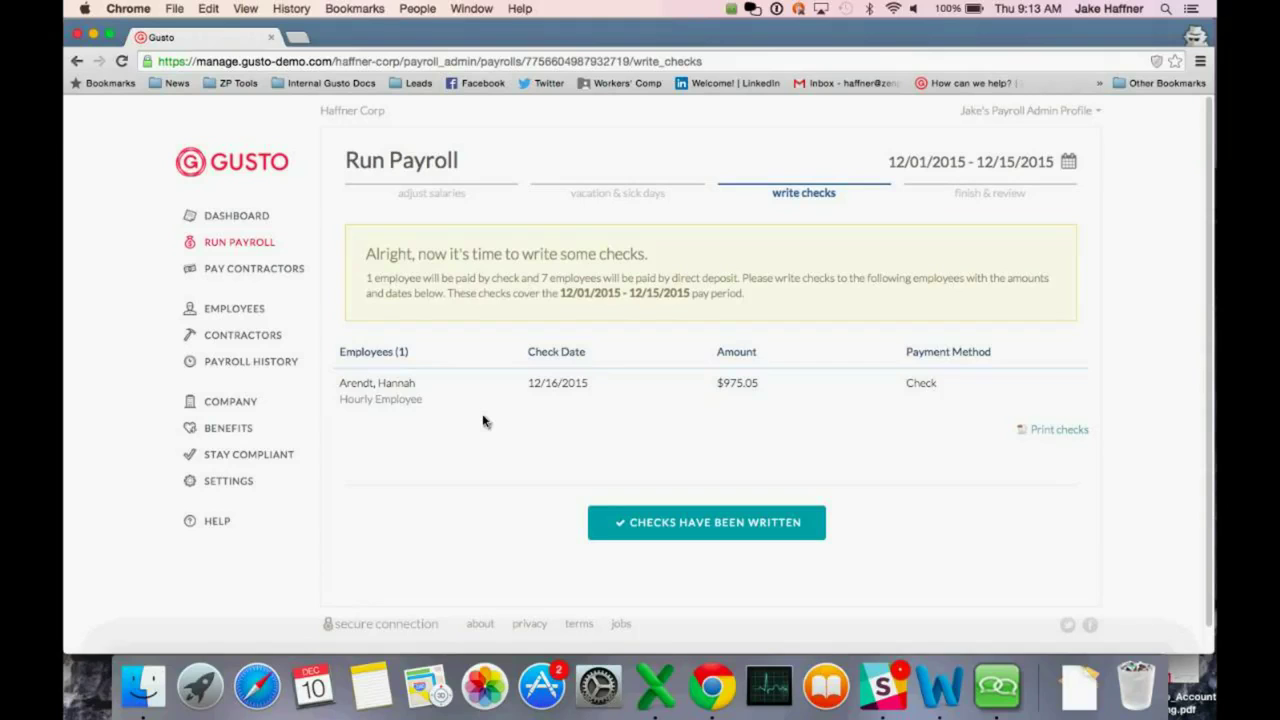
pyautogui.click(658, 528)
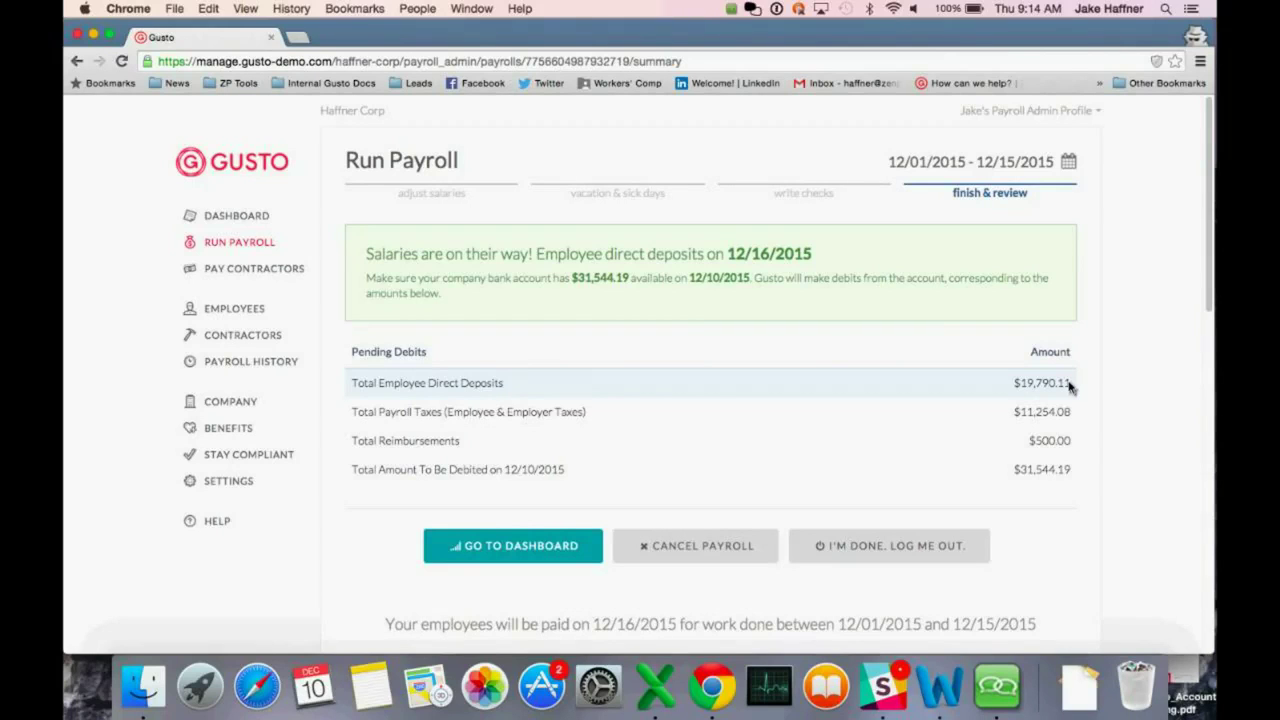
# Step: Examine the payroll summary's pending debits, each employee's pay, and the employee and company tax breakdowns
pyautogui.moveTo(1070, 387); pyautogui.dragTo(1013, 386)
pyautogui.moveTo(1071, 417); pyautogui.dragTo(1063, 418)
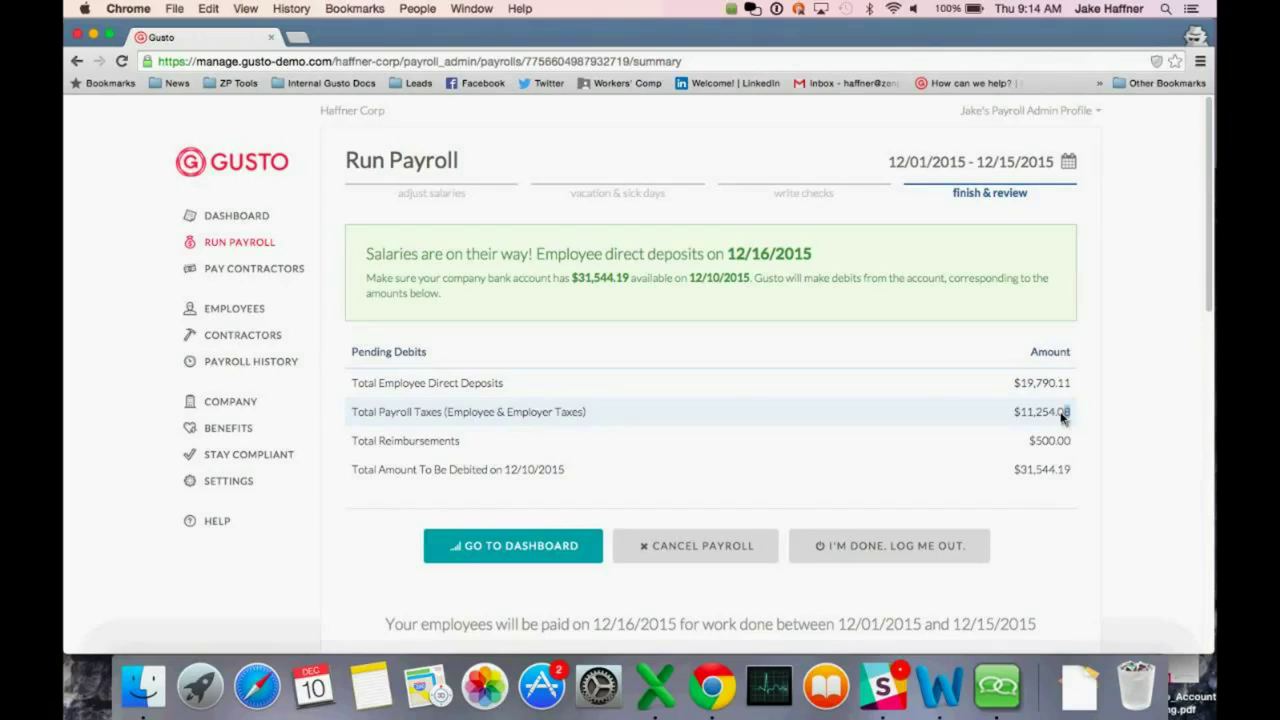
pyautogui.moveTo(1062, 418); pyautogui.dragTo(1034, 430)
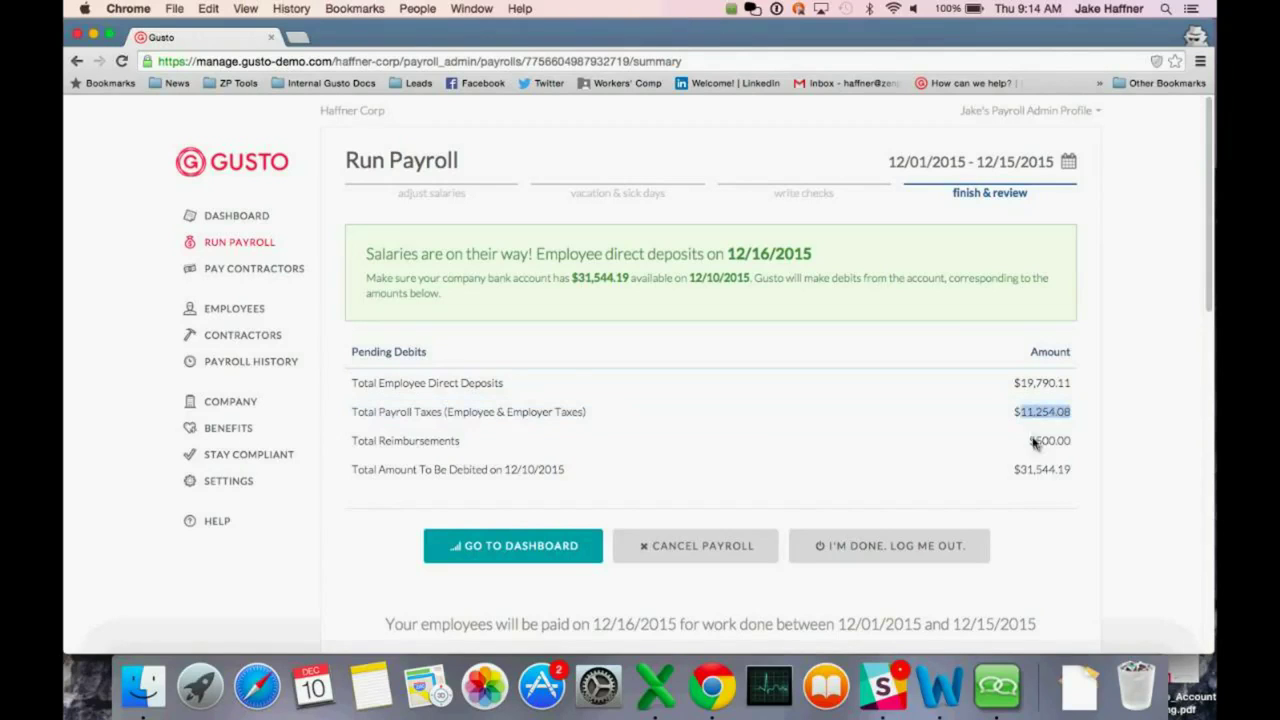
pyautogui.click(1089, 445)
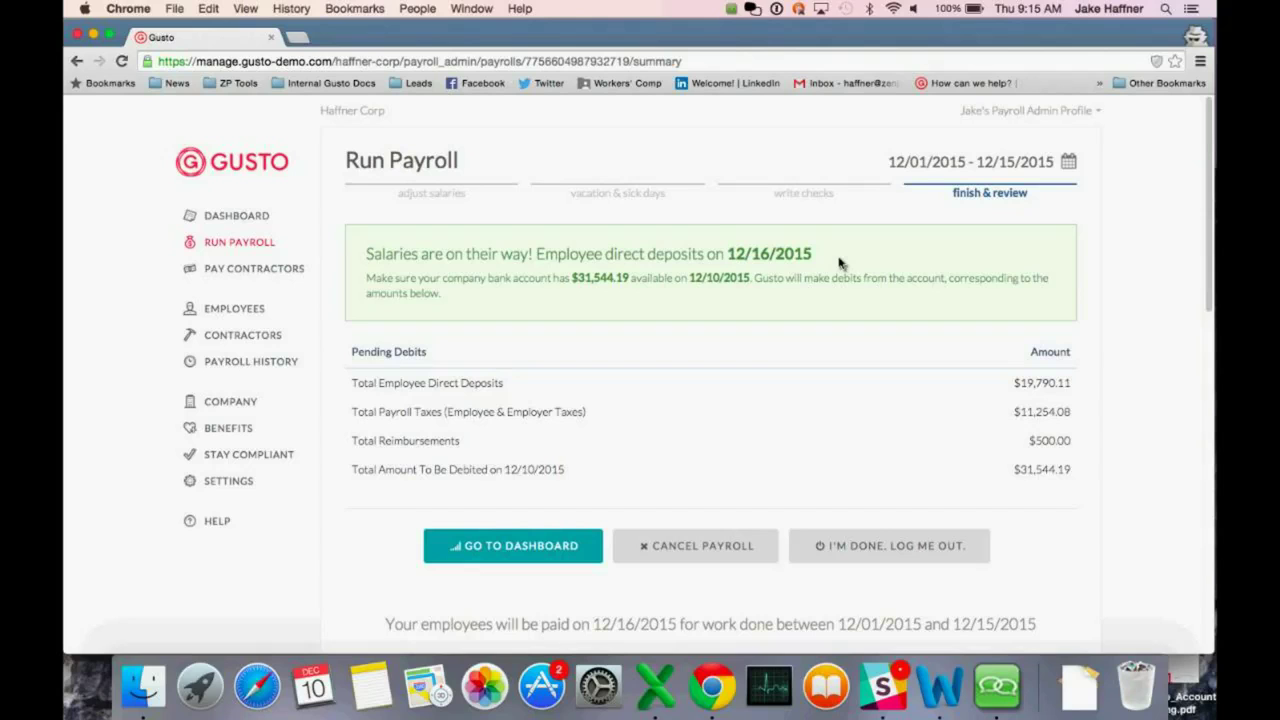
pyautogui.scroll(-3, 839, 263)
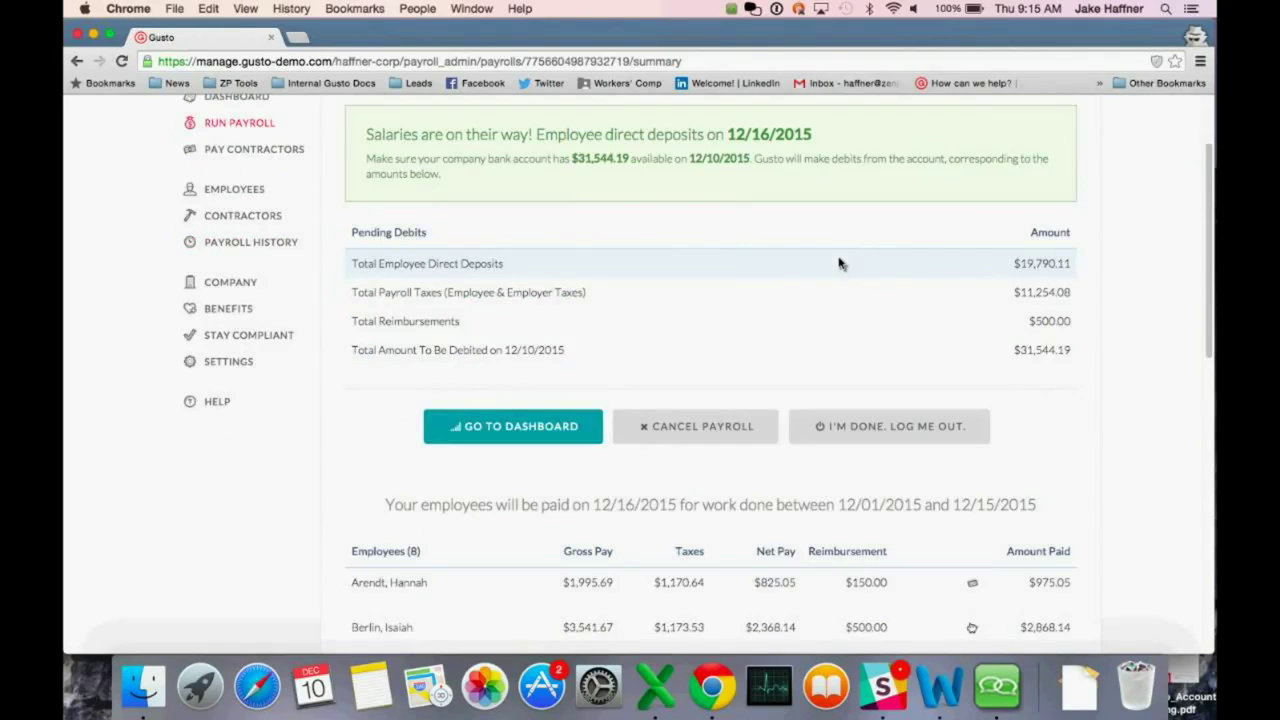
pyautogui.scroll(1, 839, 263)
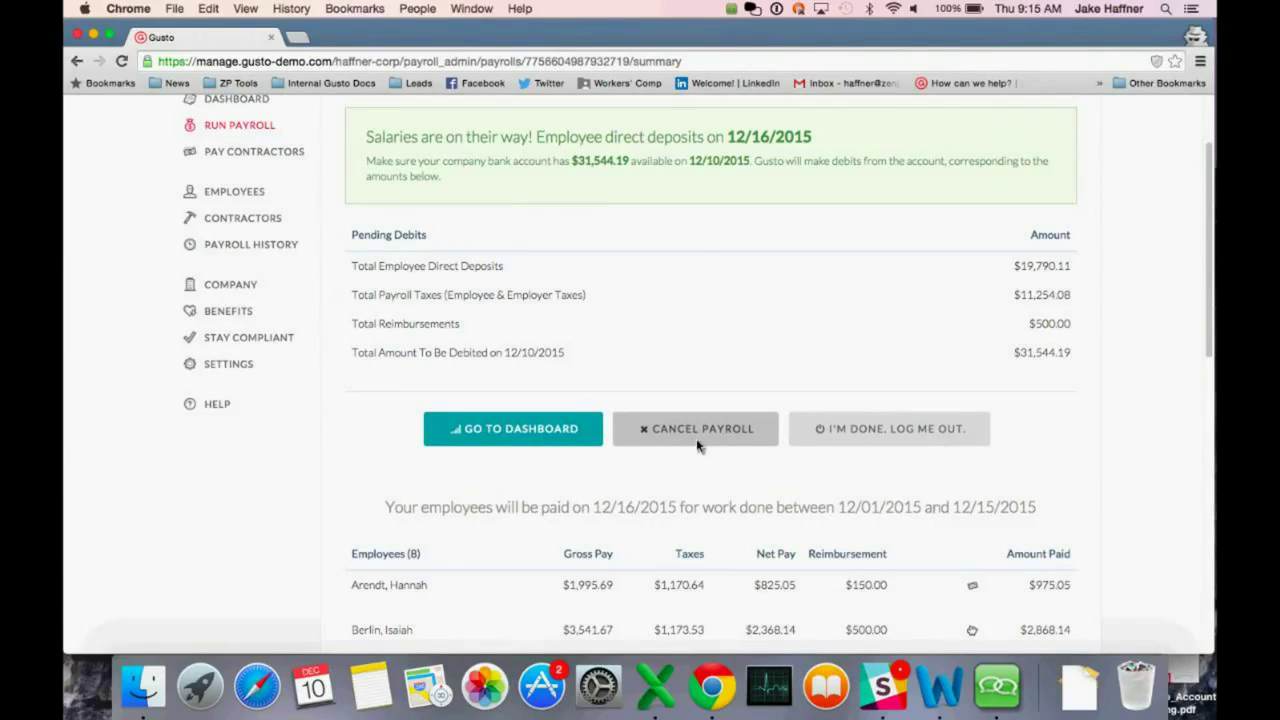
pyautogui.scroll(-5, 697, 441)
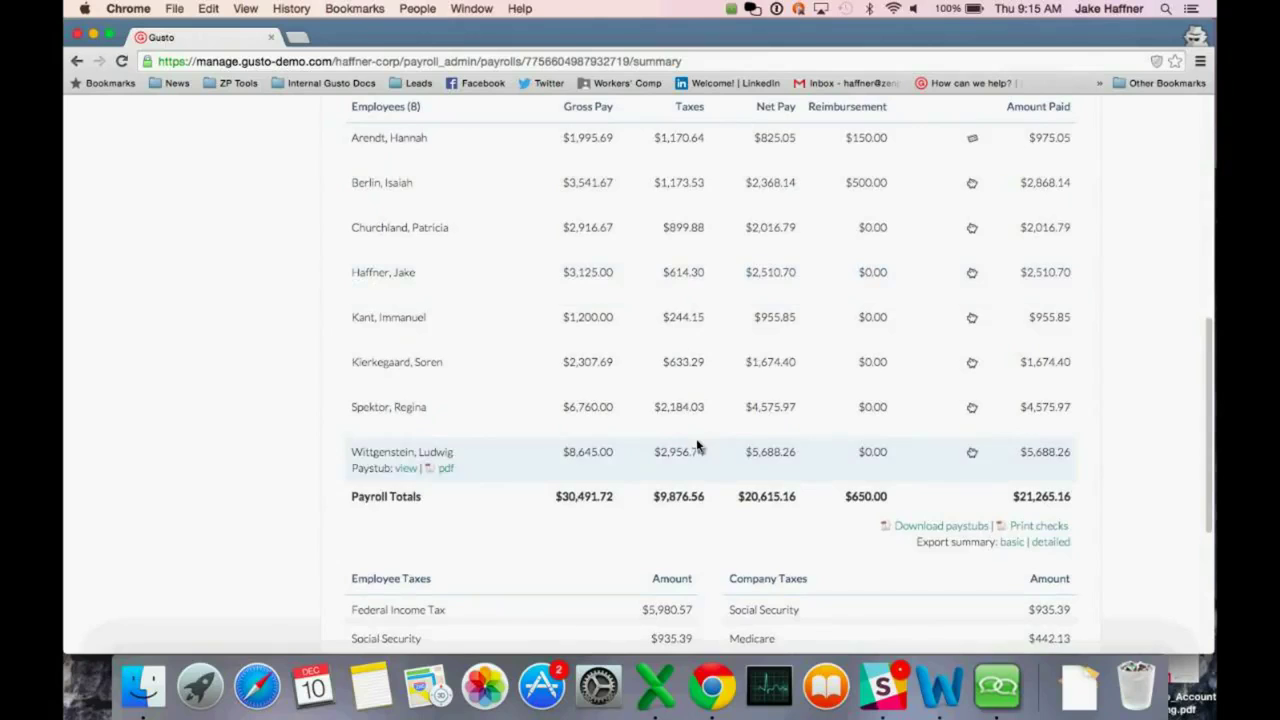
pyautogui.scroll(-3, 697, 446)
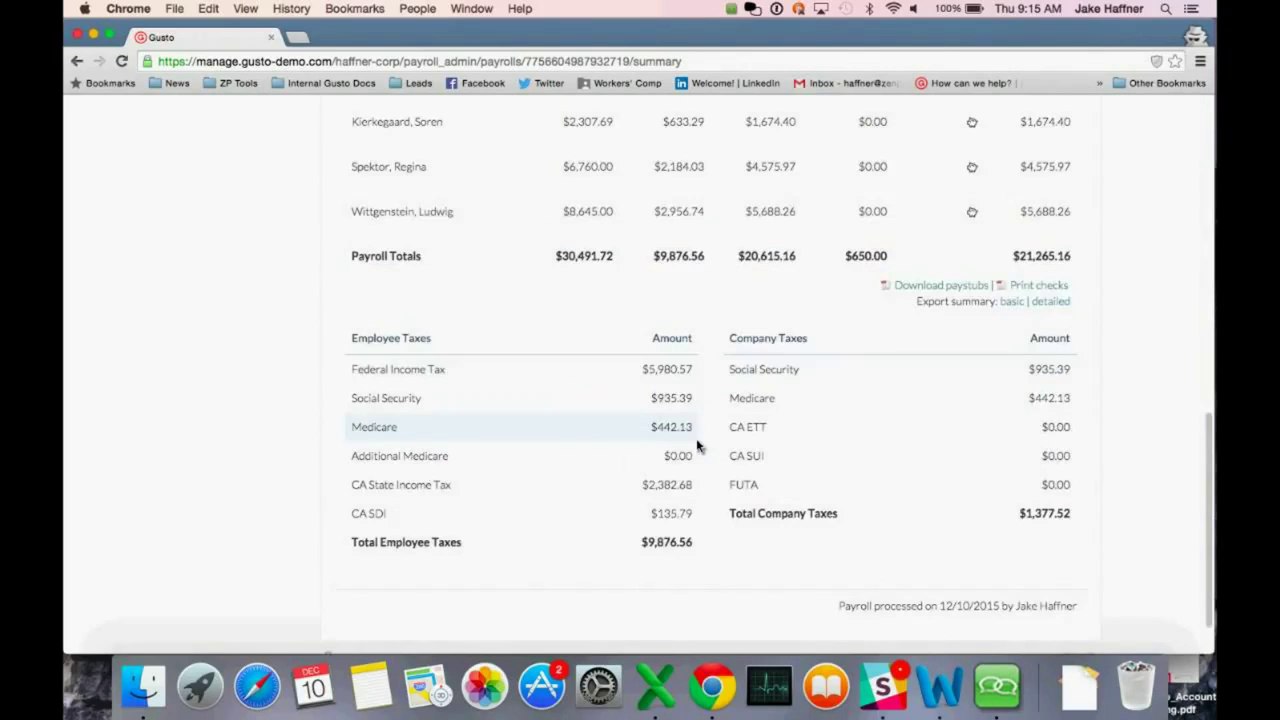
pyautogui.scroll(-1, 697, 446)
pyautogui.scroll(10, 666, 429)
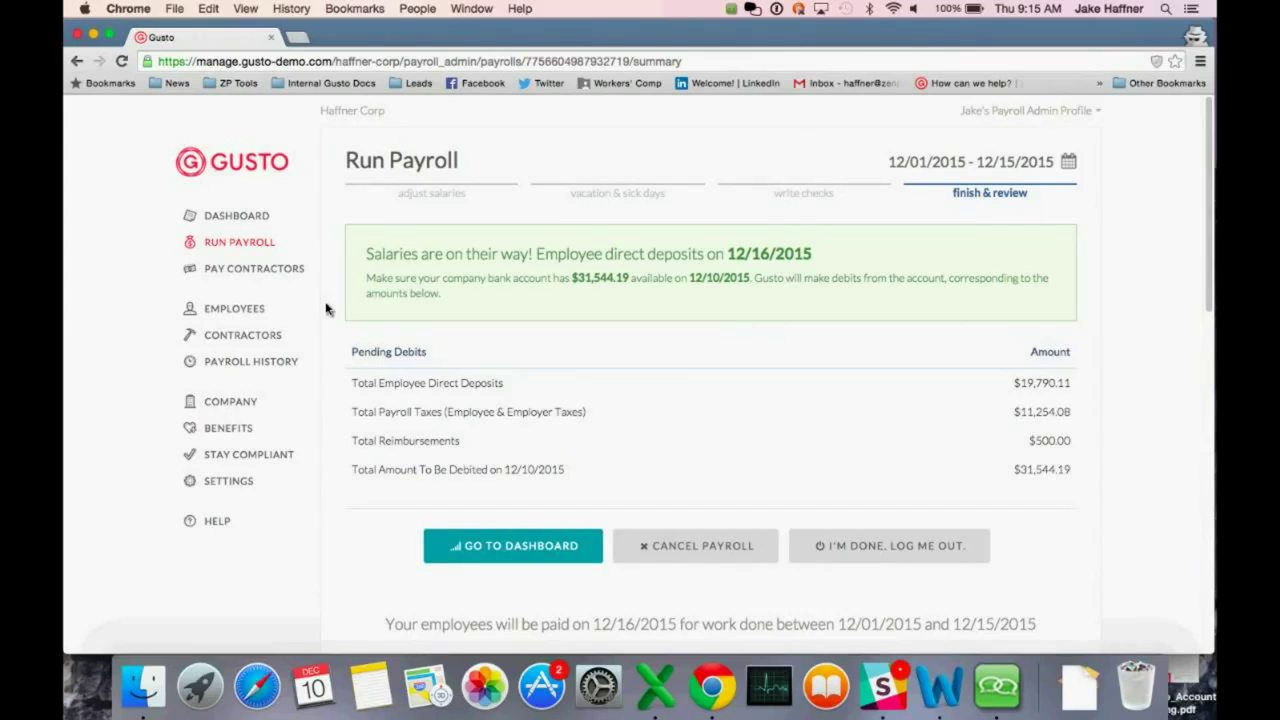
# Step: View the Payroll on AutoPilot option in the company's system settings and close it without enabling it
pyautogui.click(209, 480)
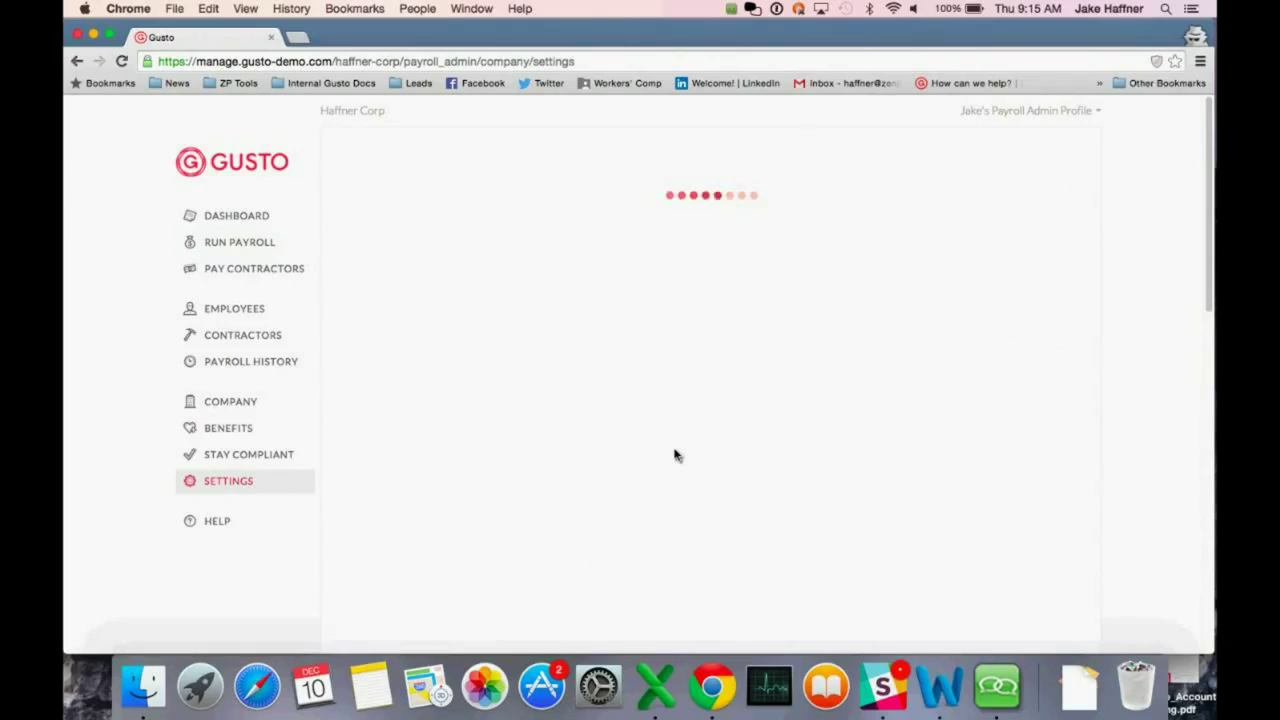
pyautogui.scroll(-3, 674, 455)
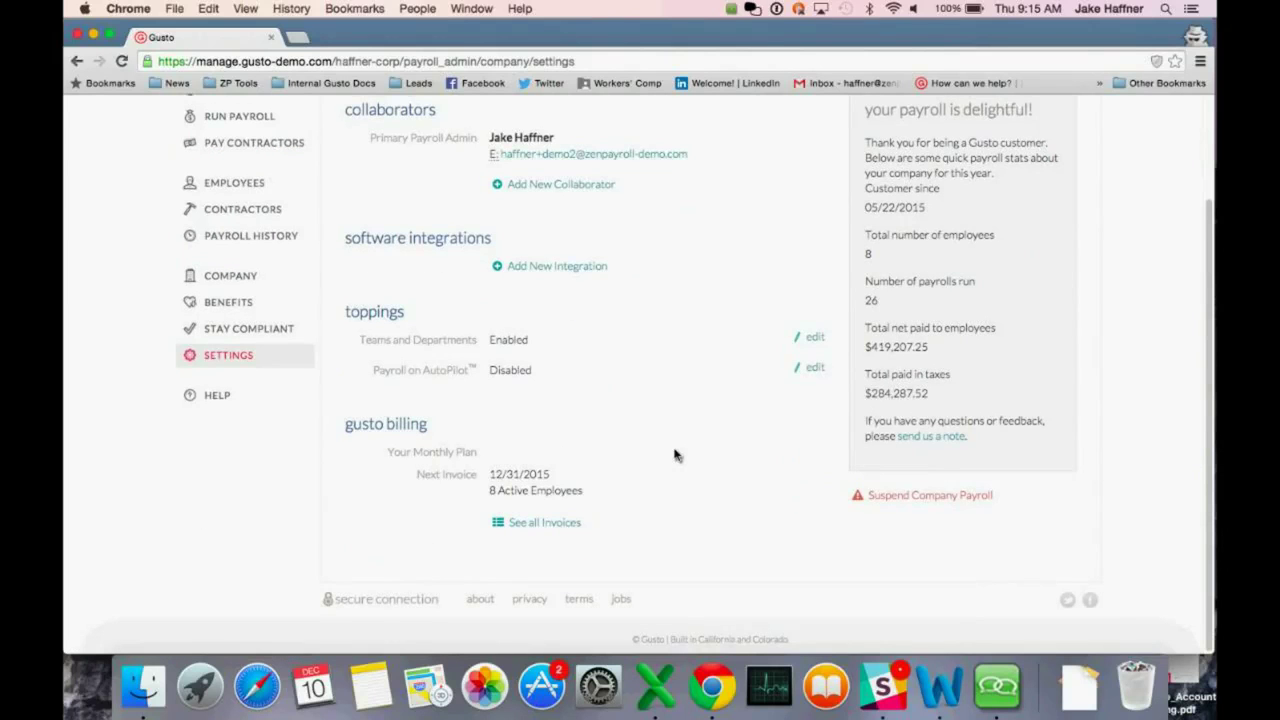
pyautogui.click(812, 378)
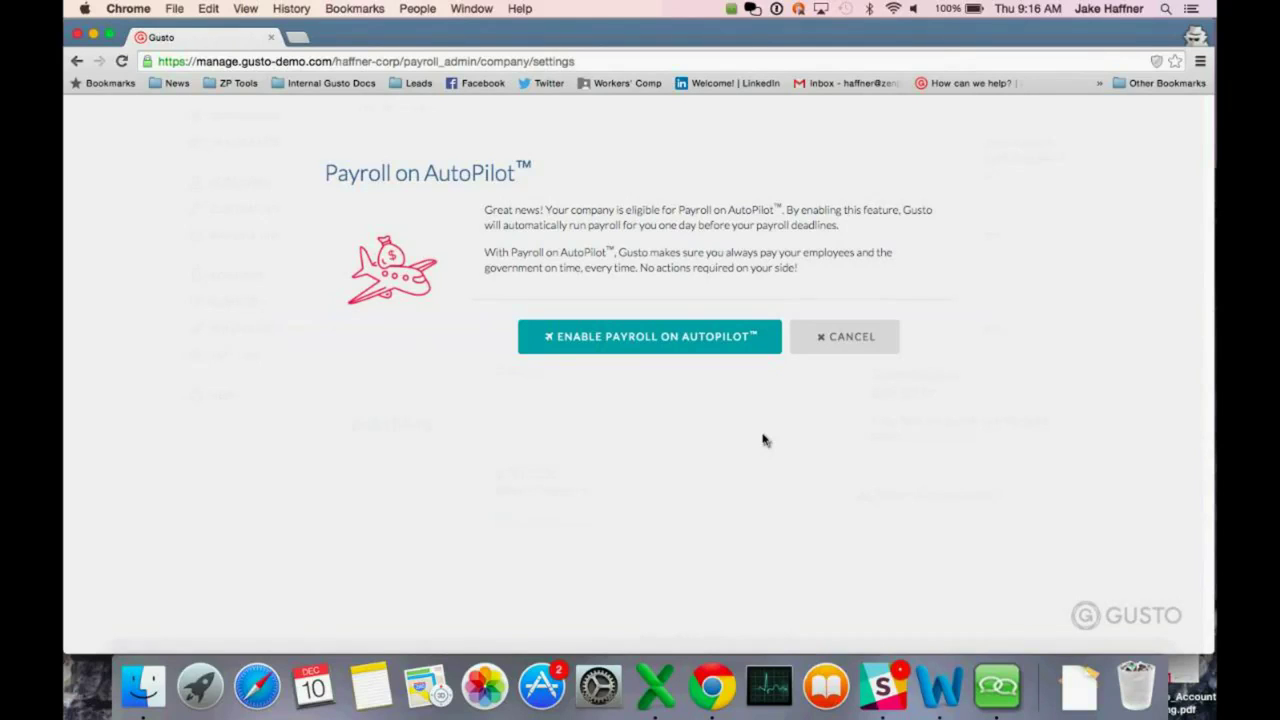
pyautogui.click(819, 339)
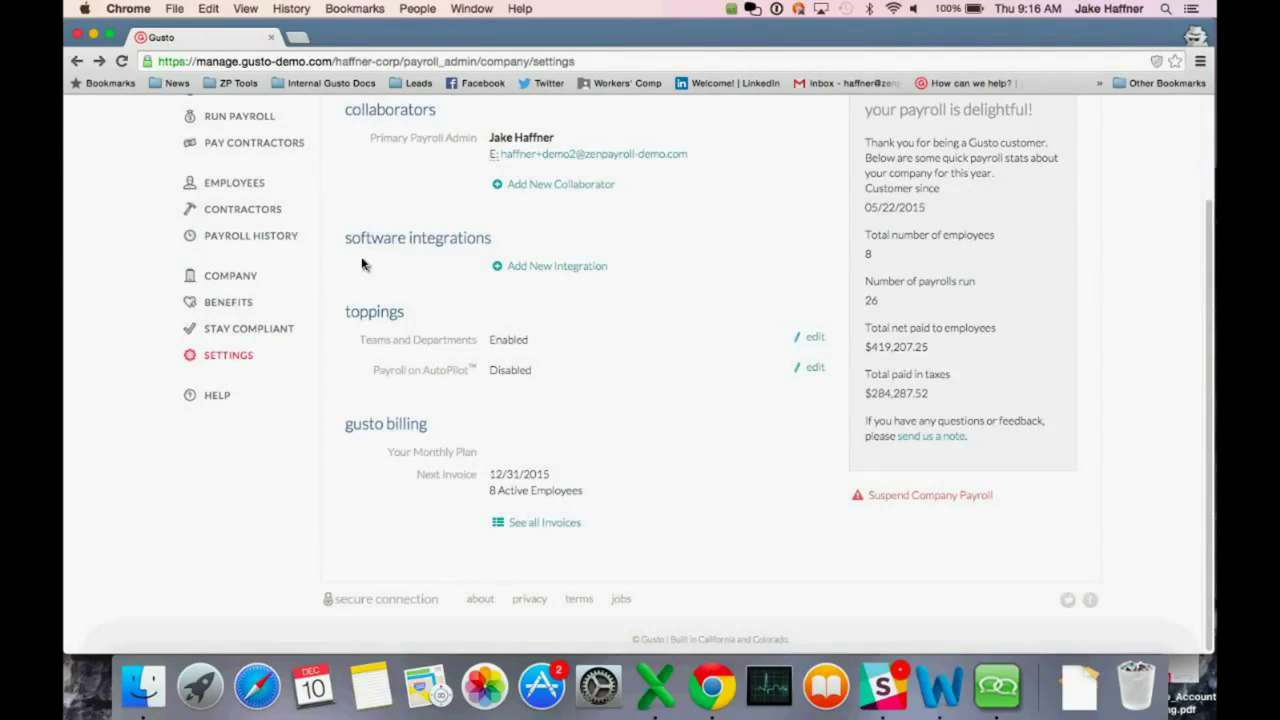
pyautogui.scroll(3, 362, 263)
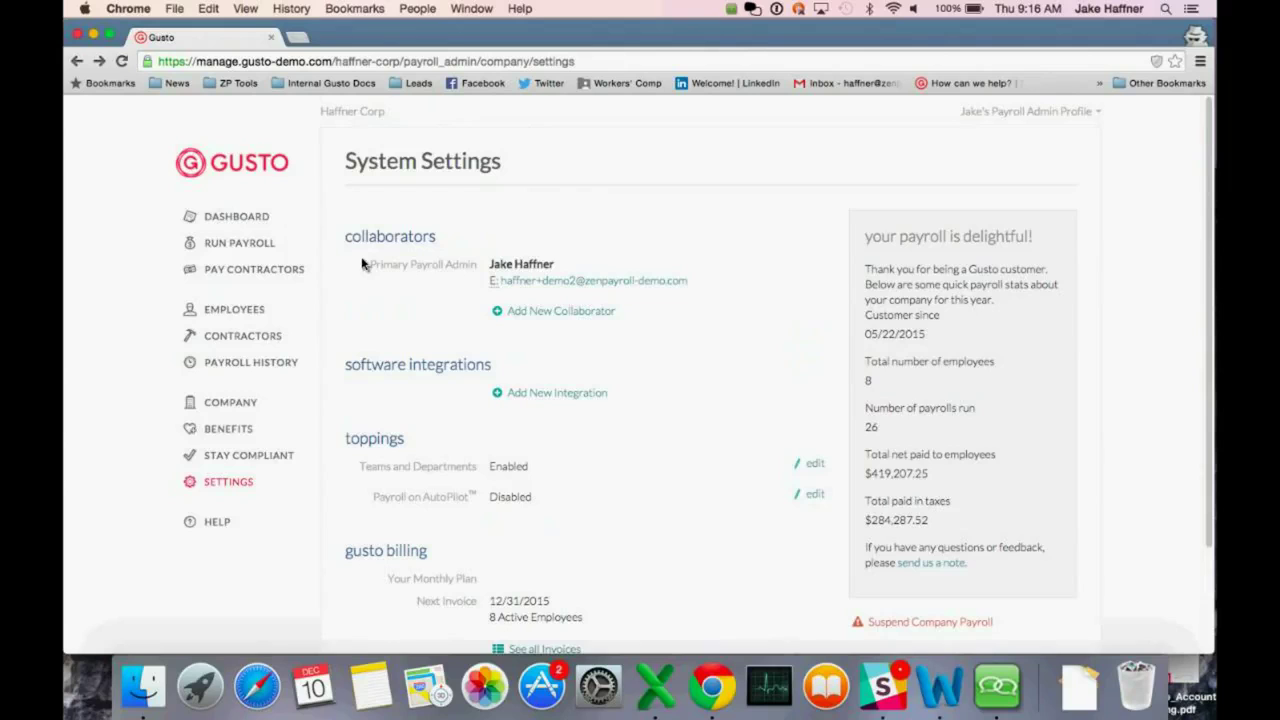
# Step: Go through the company's employees by team and open the form for adding a new employee
pyautogui.click(257, 312)
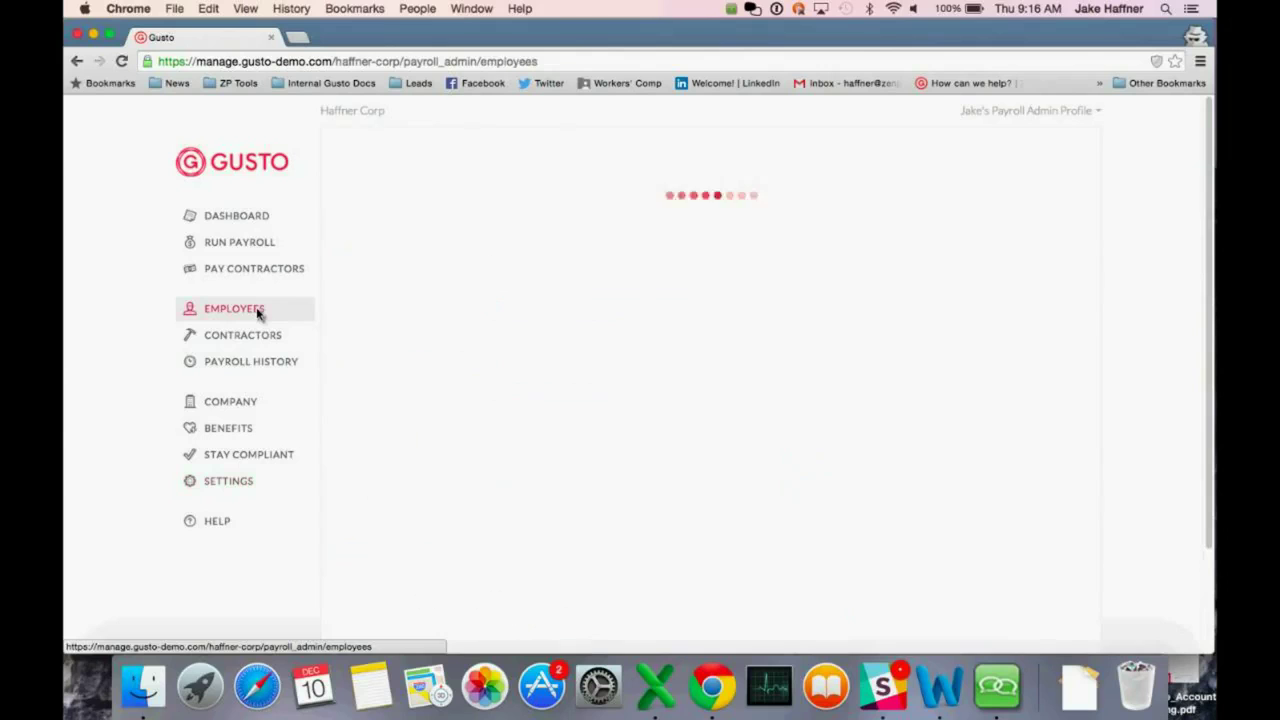
pyautogui.scroll(-5, 573, 436)
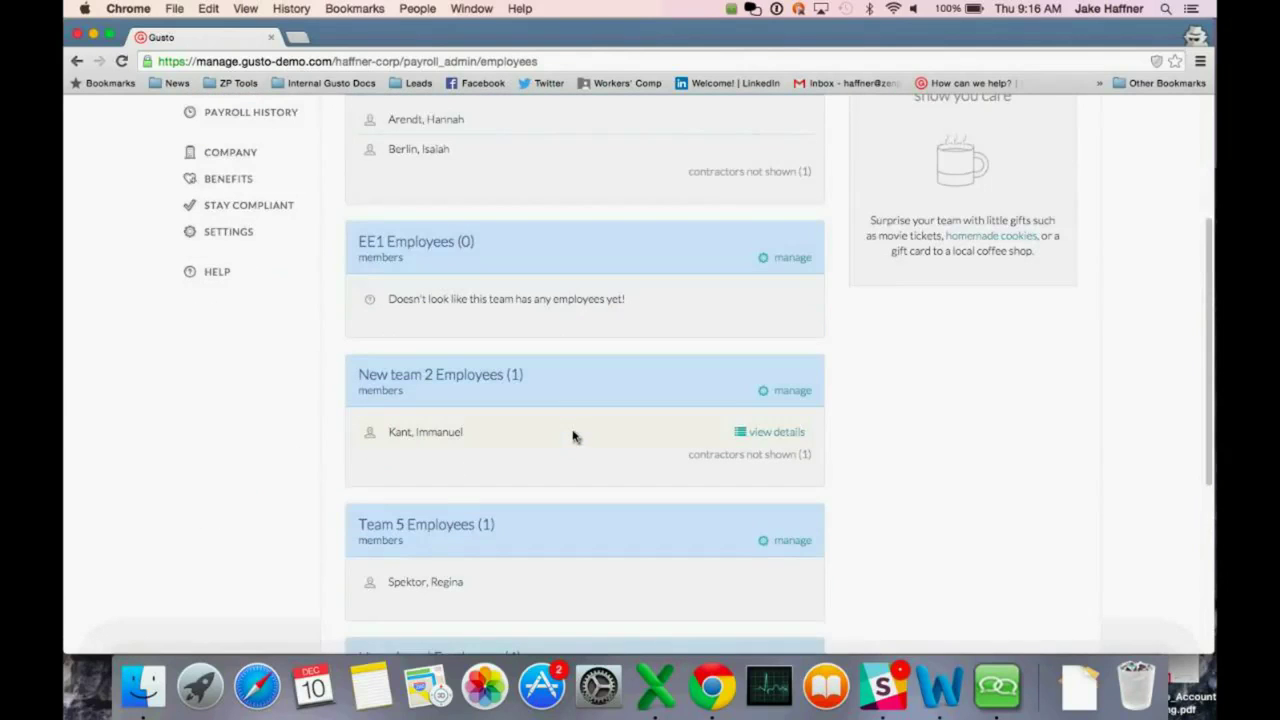
pyautogui.scroll(-5, 573, 436)
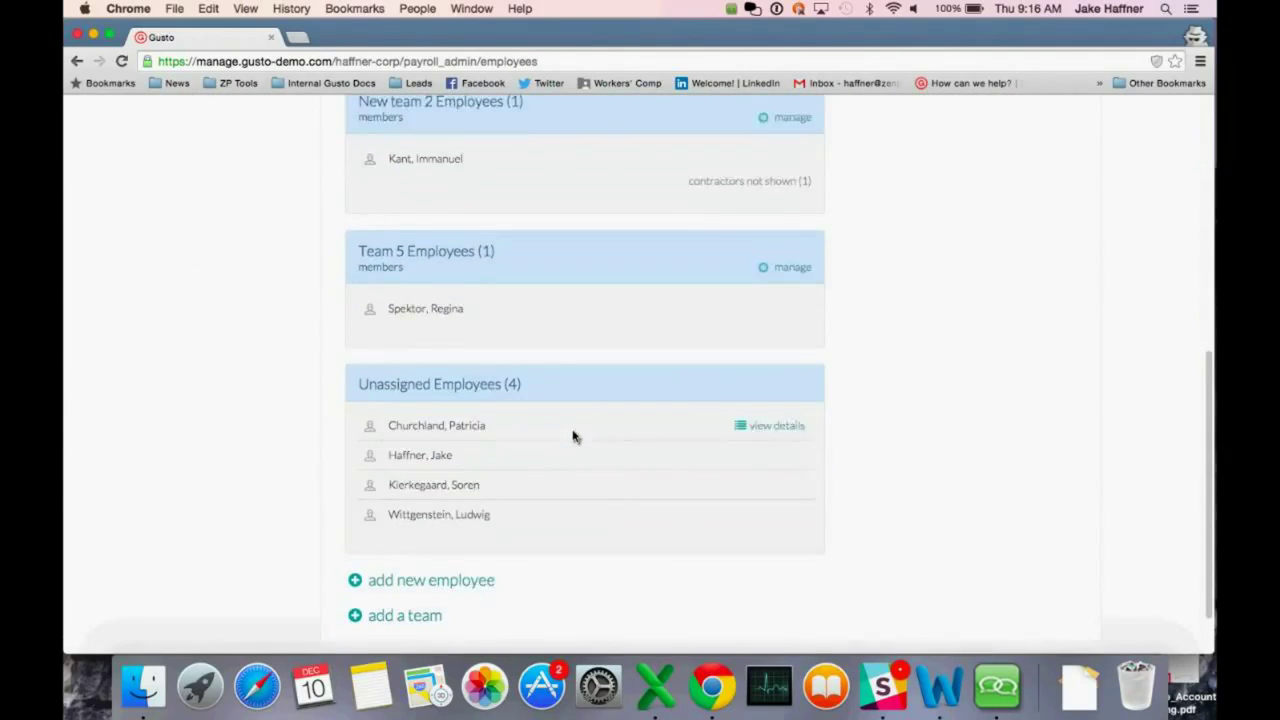
pyautogui.scroll(-1, 573, 436)
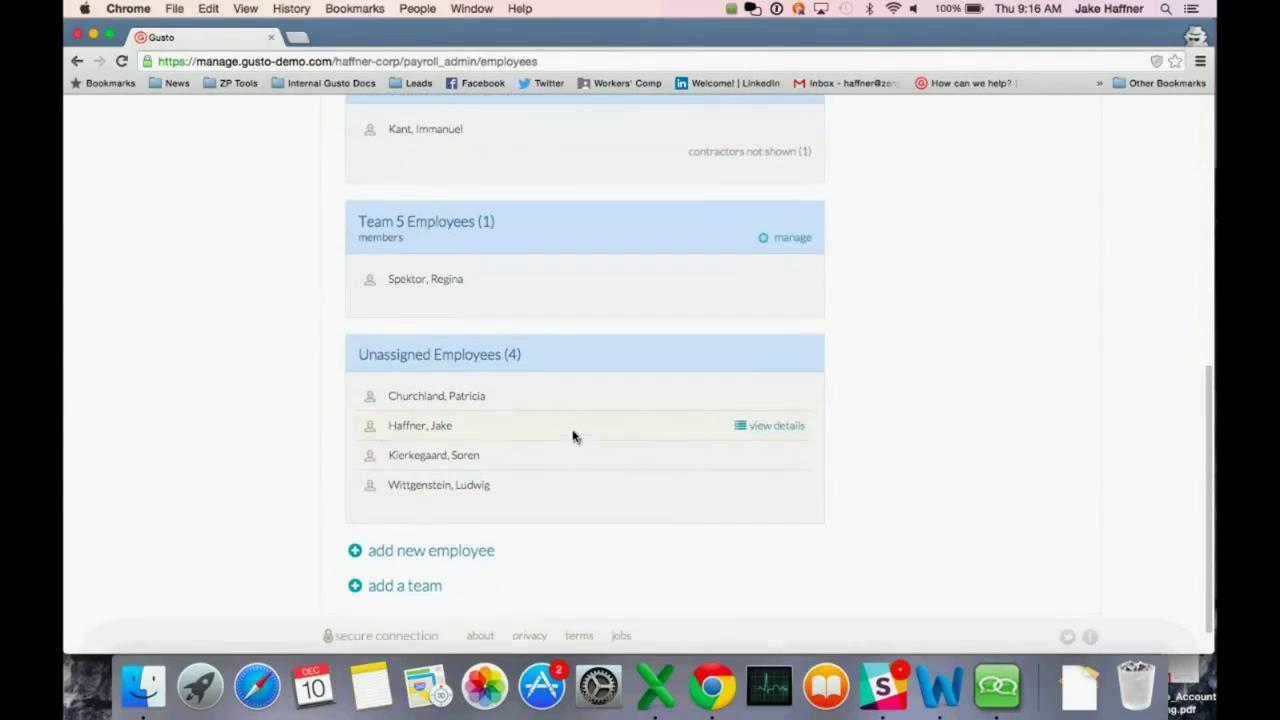
pyautogui.click(421, 562)
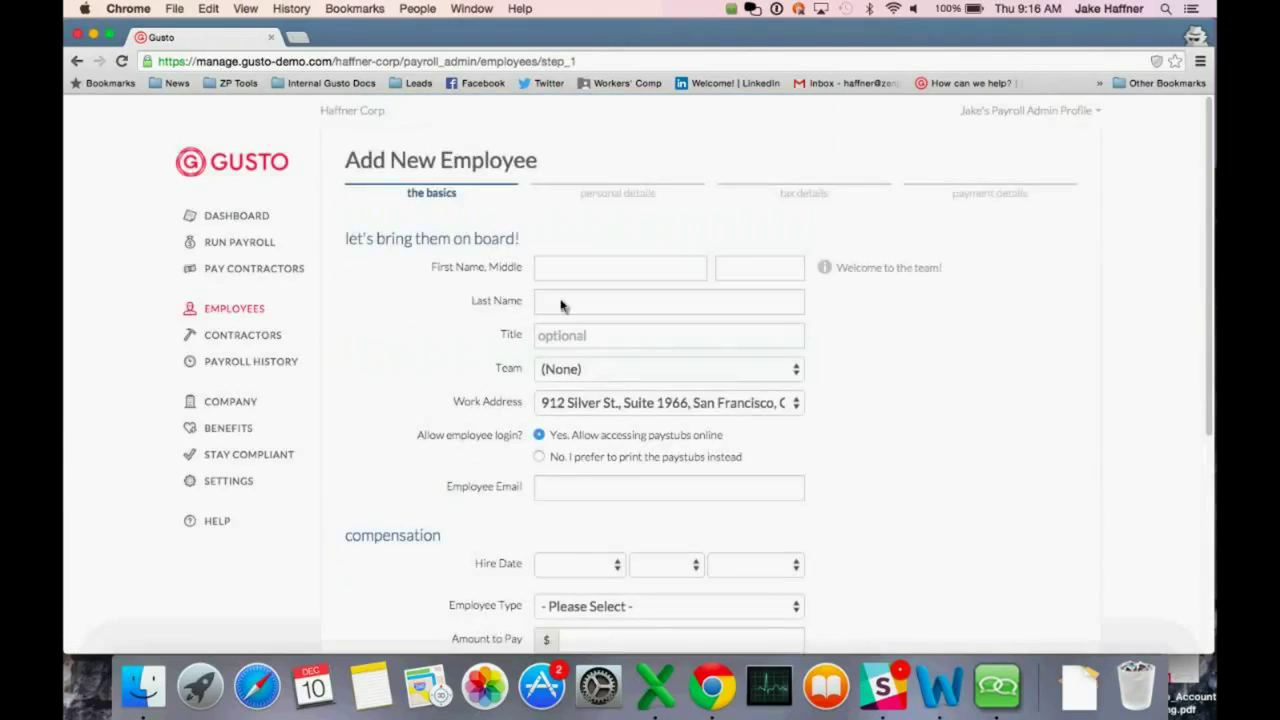
# Step: Examine the new employee form's basic information, compensation and employee self-onboarding options
pyautogui.scroll(-1, 561, 305)
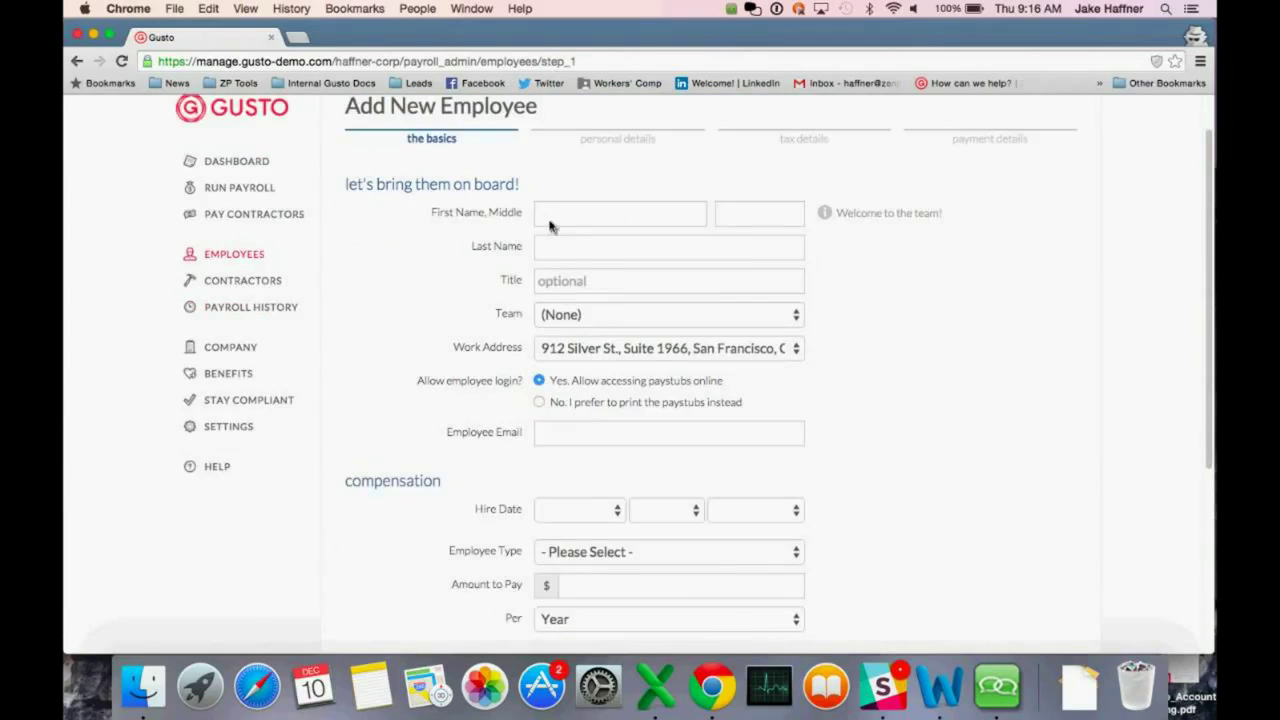
pyautogui.scroll(-2, 560, 266)
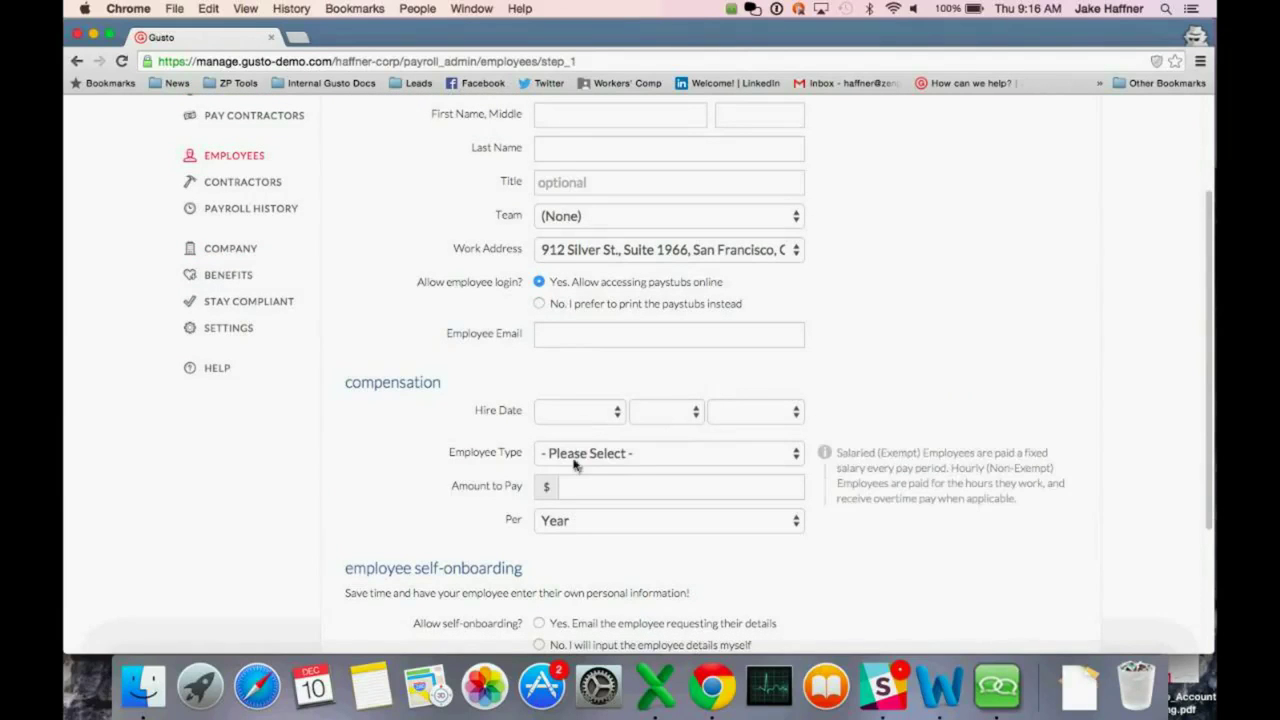
pyautogui.scroll(-3, 580, 488)
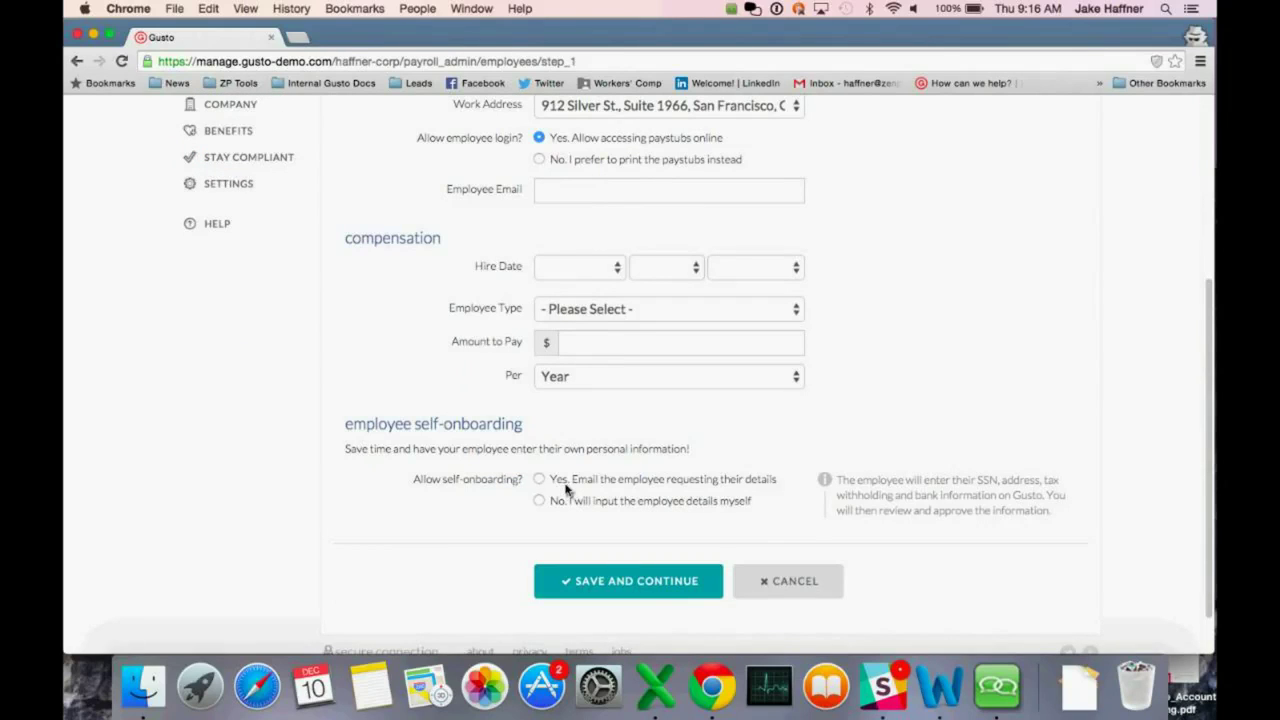
pyautogui.scroll(3, 566, 489)
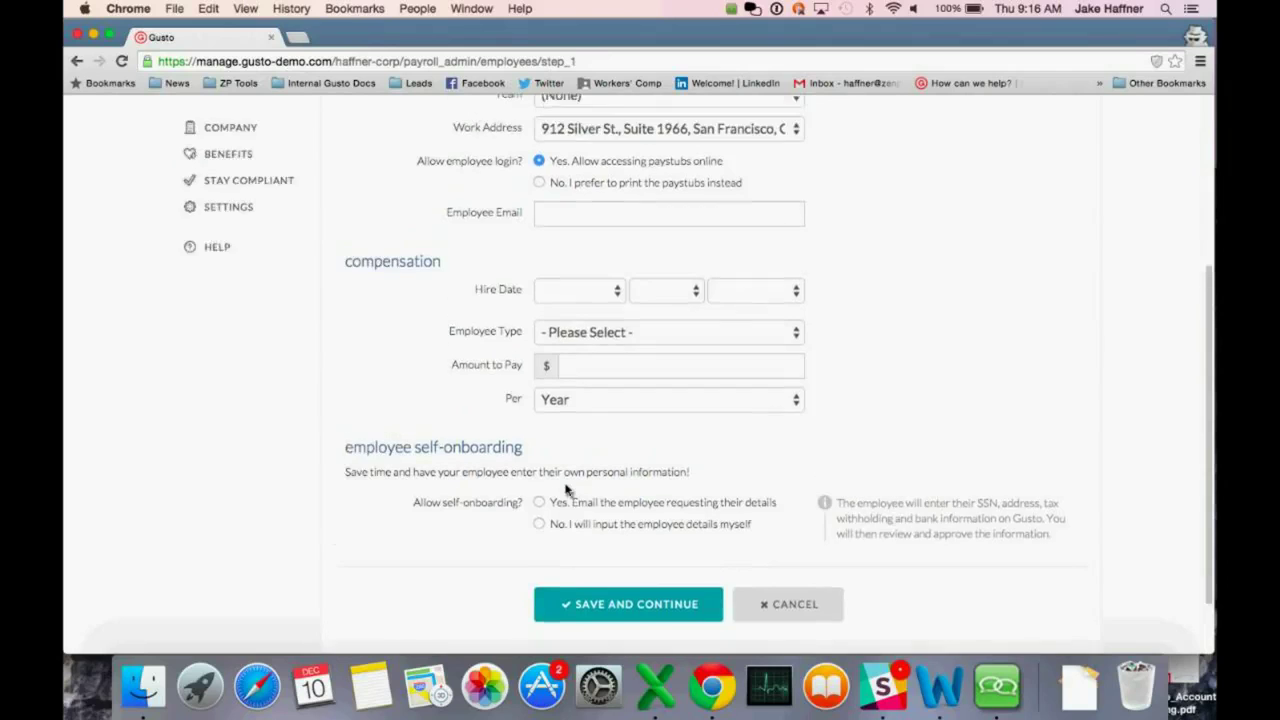
pyautogui.scroll(3, 566, 489)
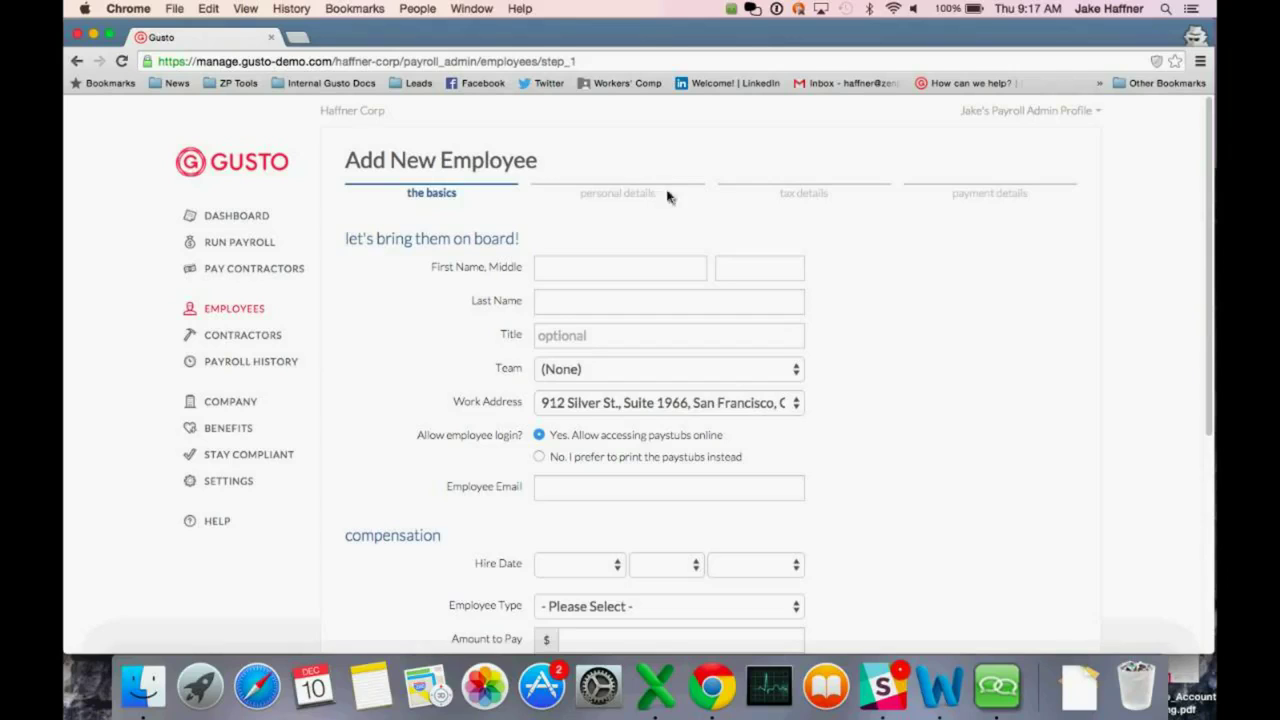
# Step: Switch to the employee view and examine the personal details, including addresses, payment methods, and federal and California tax settings
pyautogui.click(1018, 116)
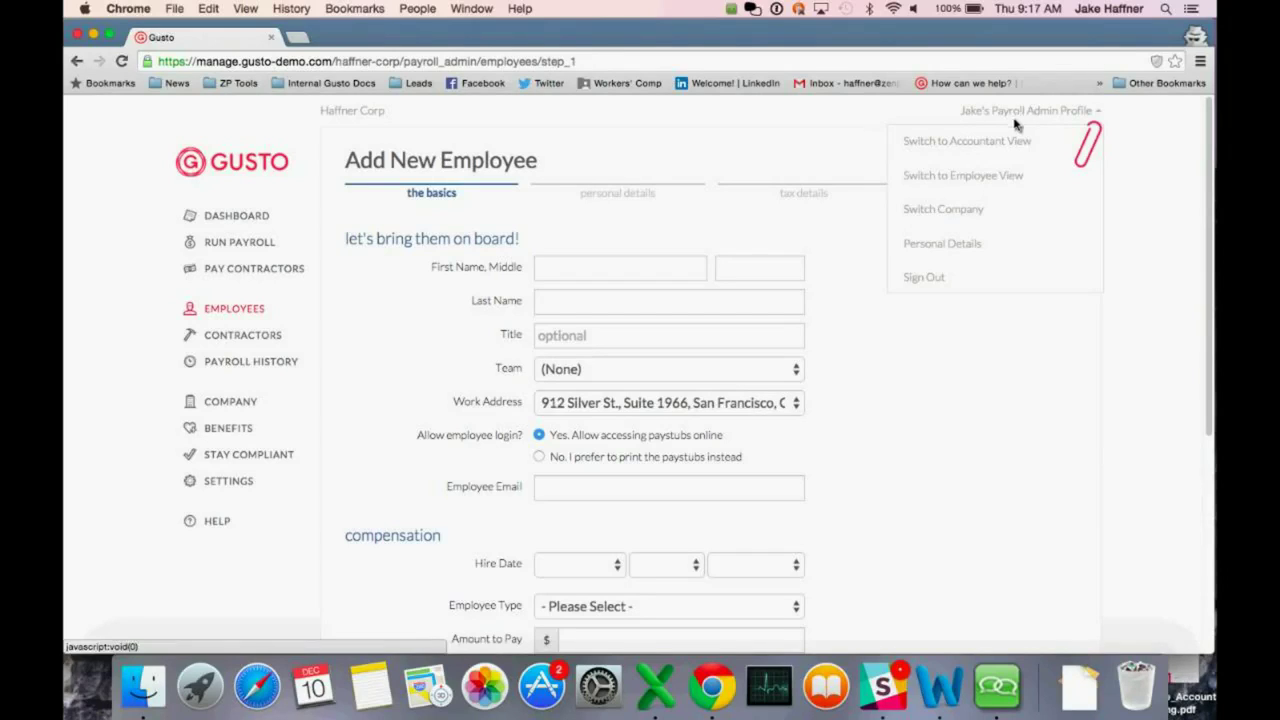
pyautogui.click(969, 177)
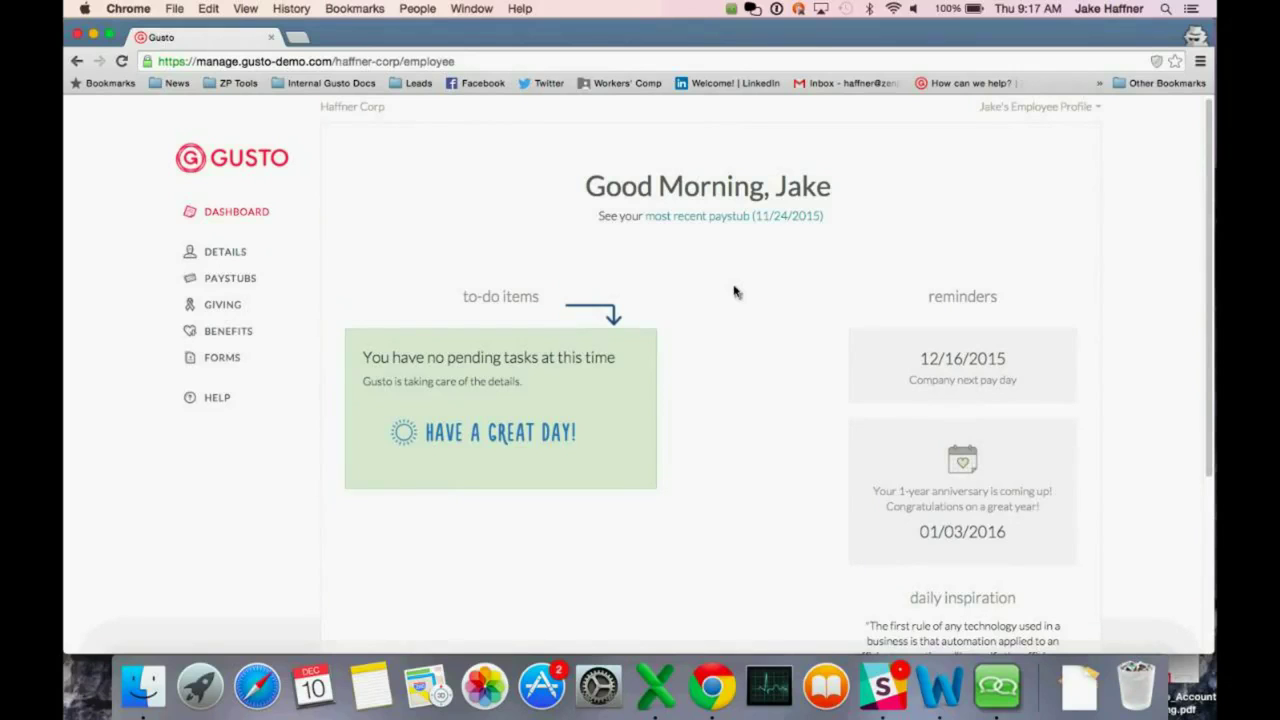
pyautogui.click(212, 252)
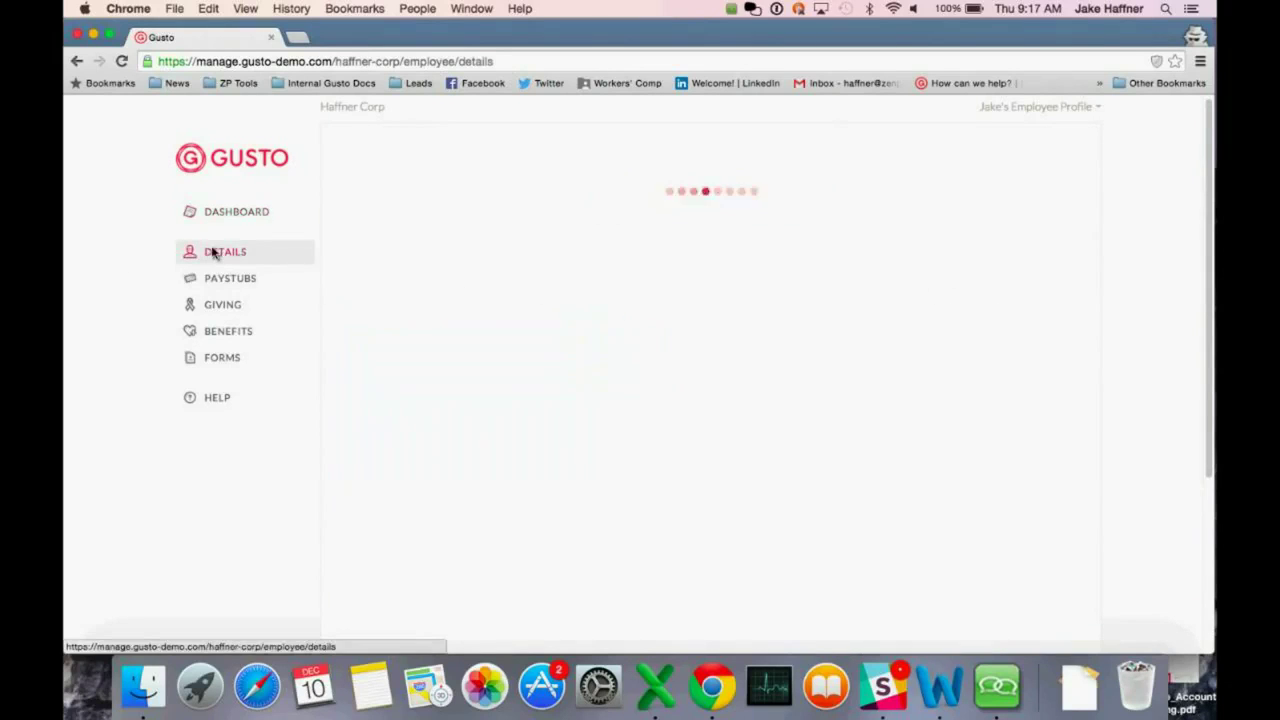
pyautogui.scroll(-4, 705, 332)
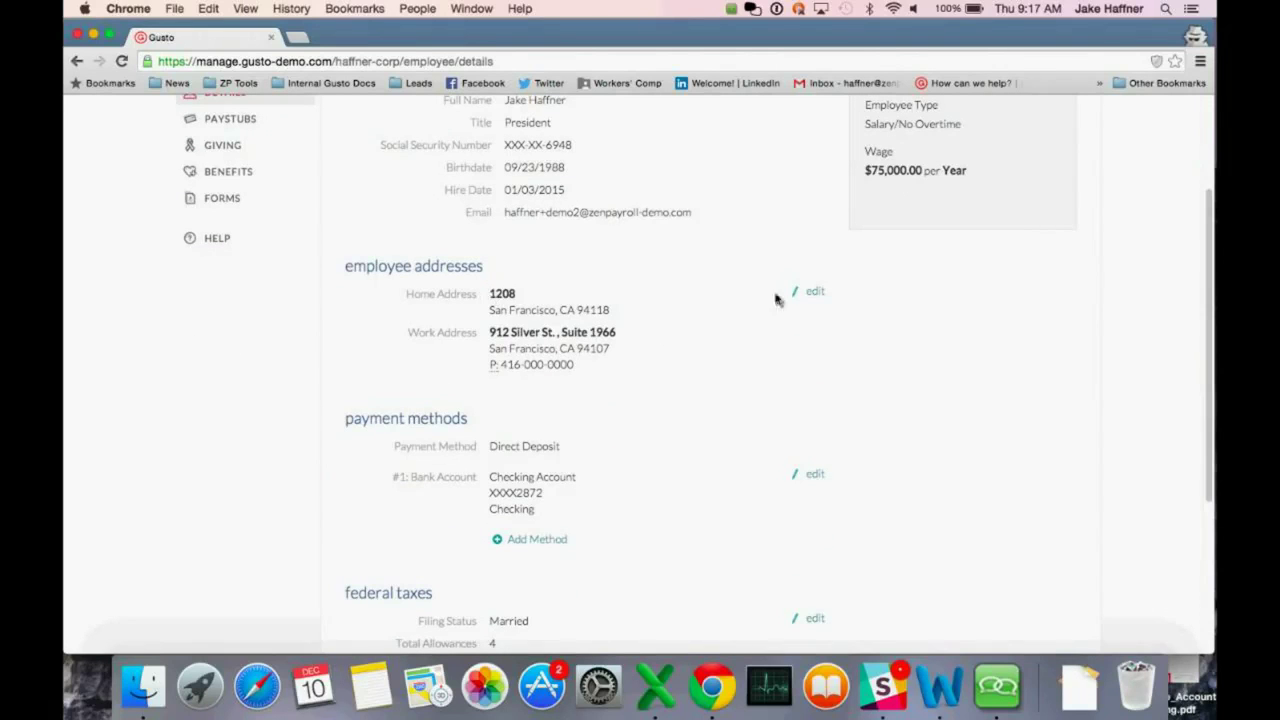
pyautogui.scroll(-5, 717, 329)
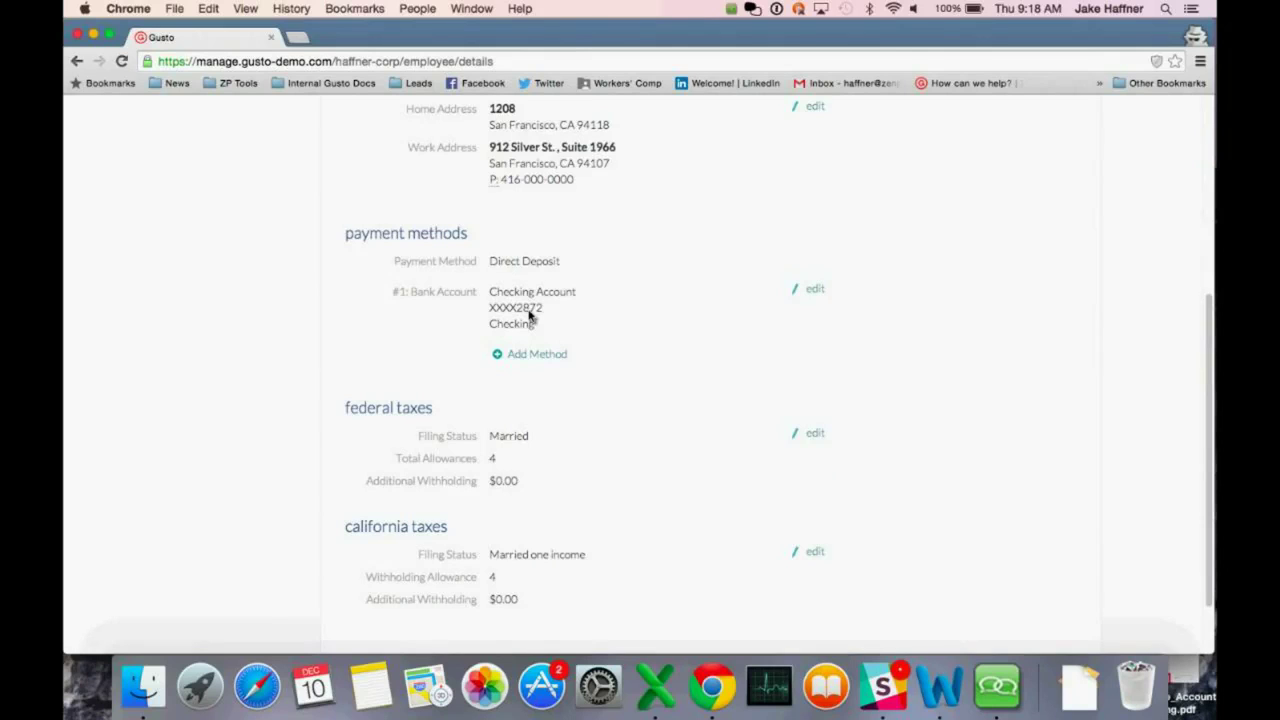
pyautogui.scroll(-2, 530, 316)
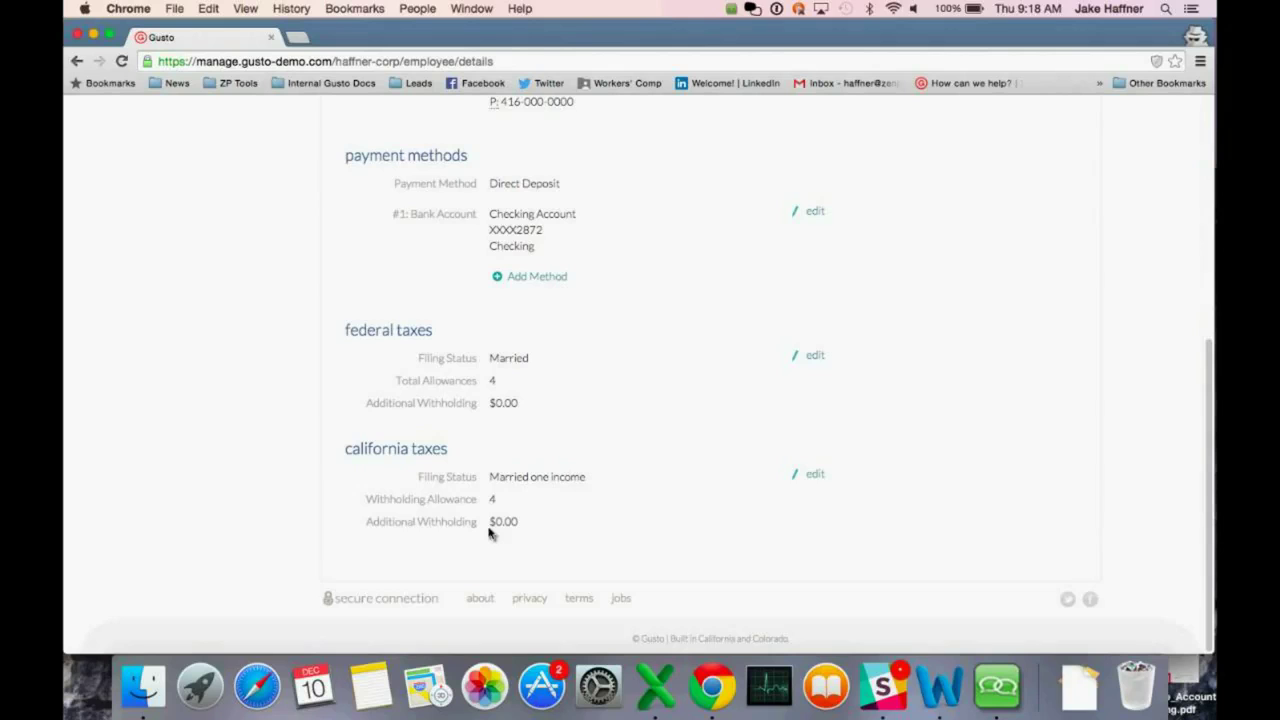
pyautogui.scroll(6, 490, 534)
pyautogui.scroll(4, 490, 534)
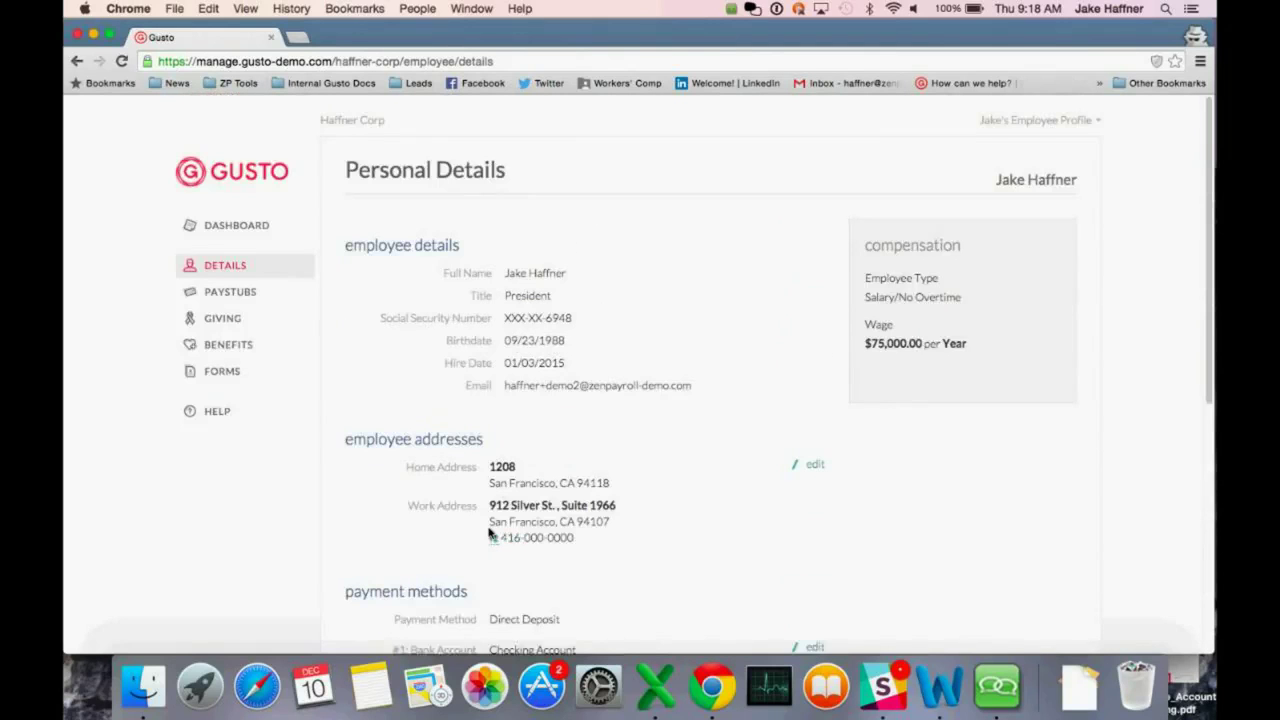
# Step: View the employee's forms, including the W-2 notice and the signed onboarding documents
pyautogui.click(222, 361)
pyautogui.scroll(-1, 640, 240)
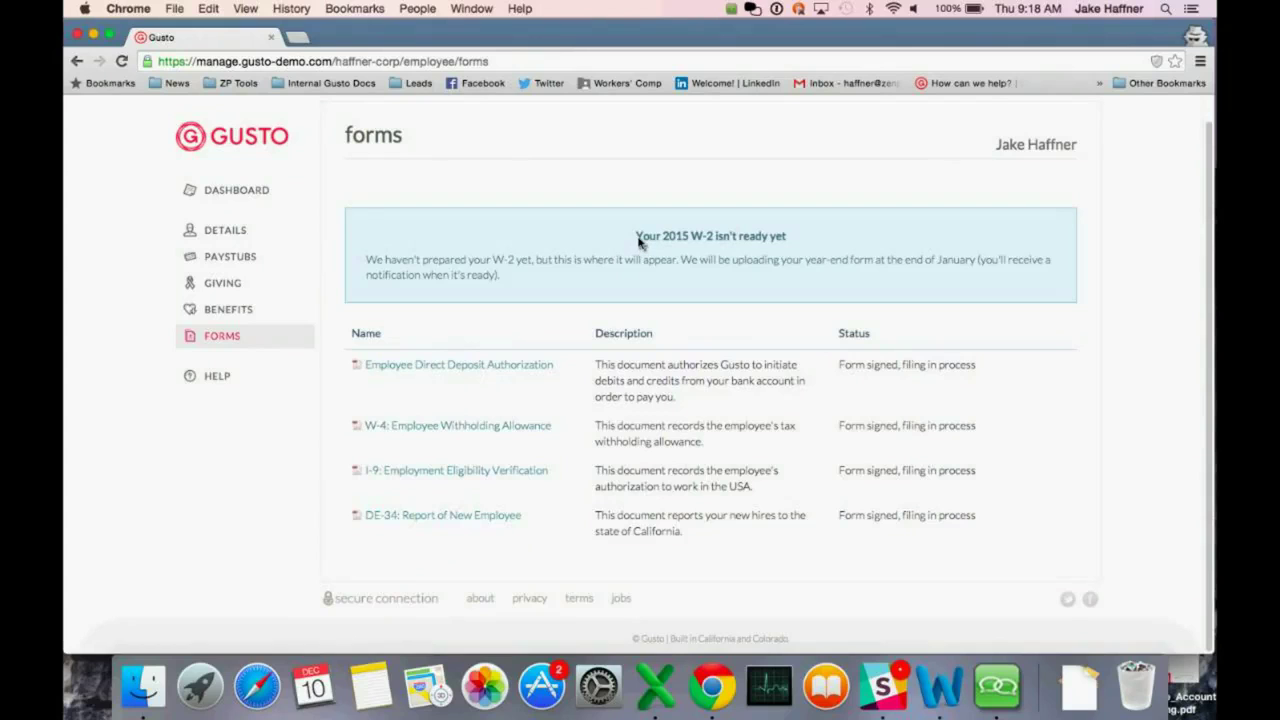